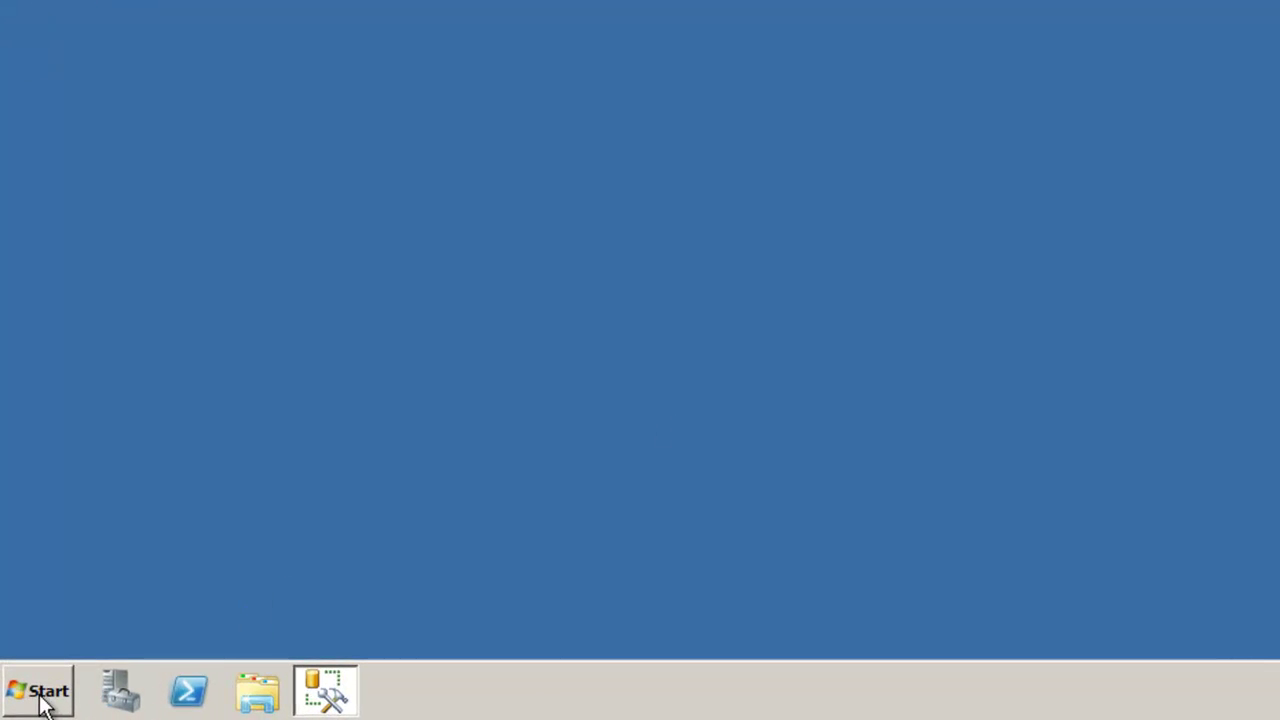
# - Launch SharePoint 2013 Central Administration from the Microsoft SharePoint 2013 Products group, approving the elevation prompt
pyautogui.click(42, 703)
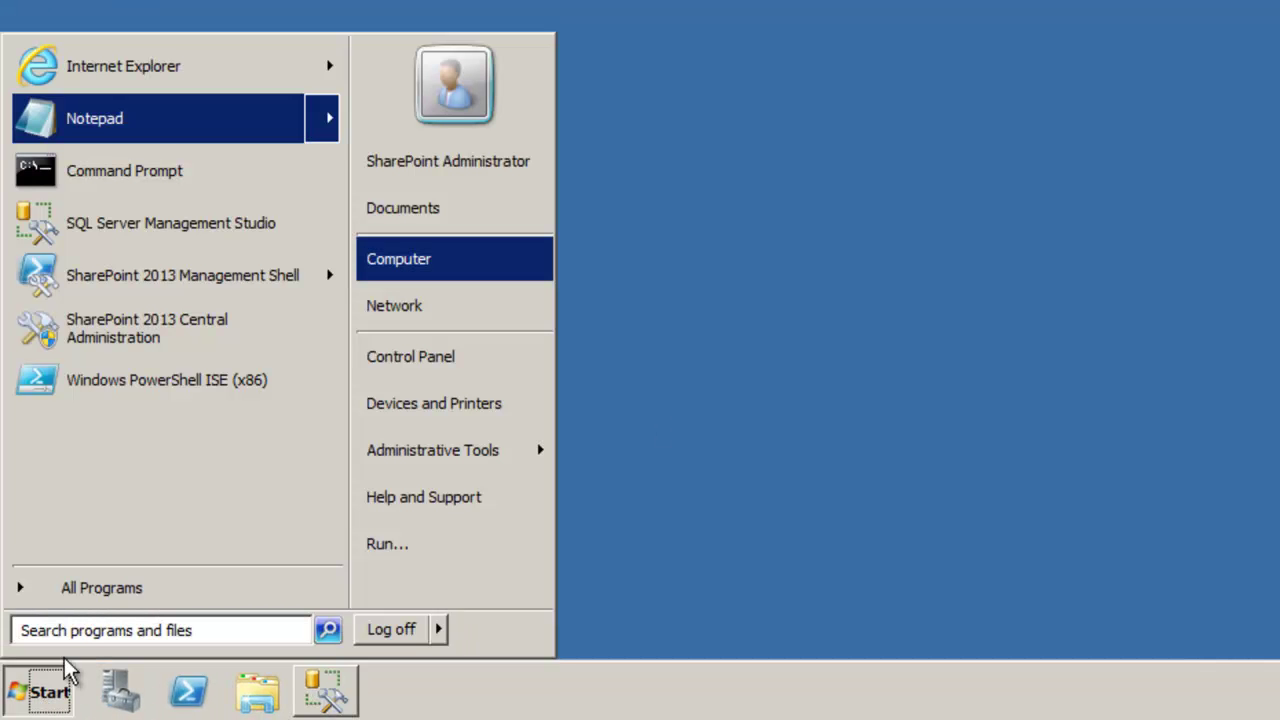
pyautogui.click(82, 600)
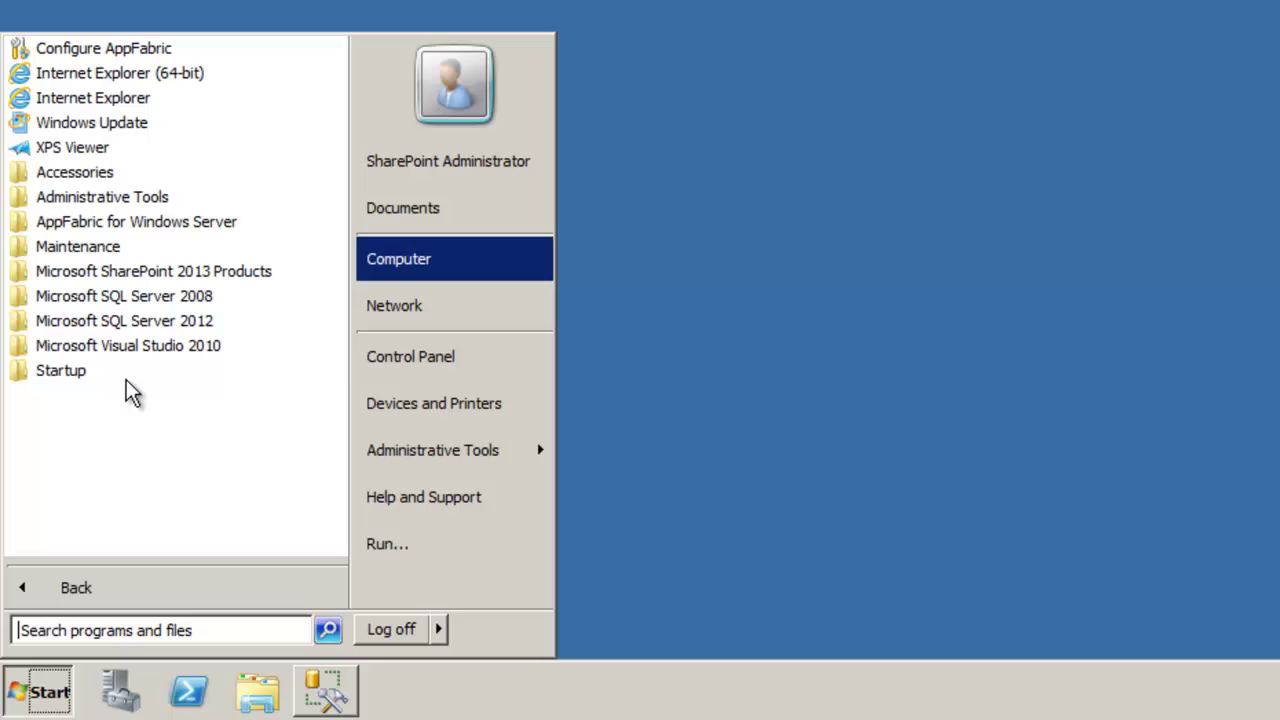
pyautogui.click(95, 271)
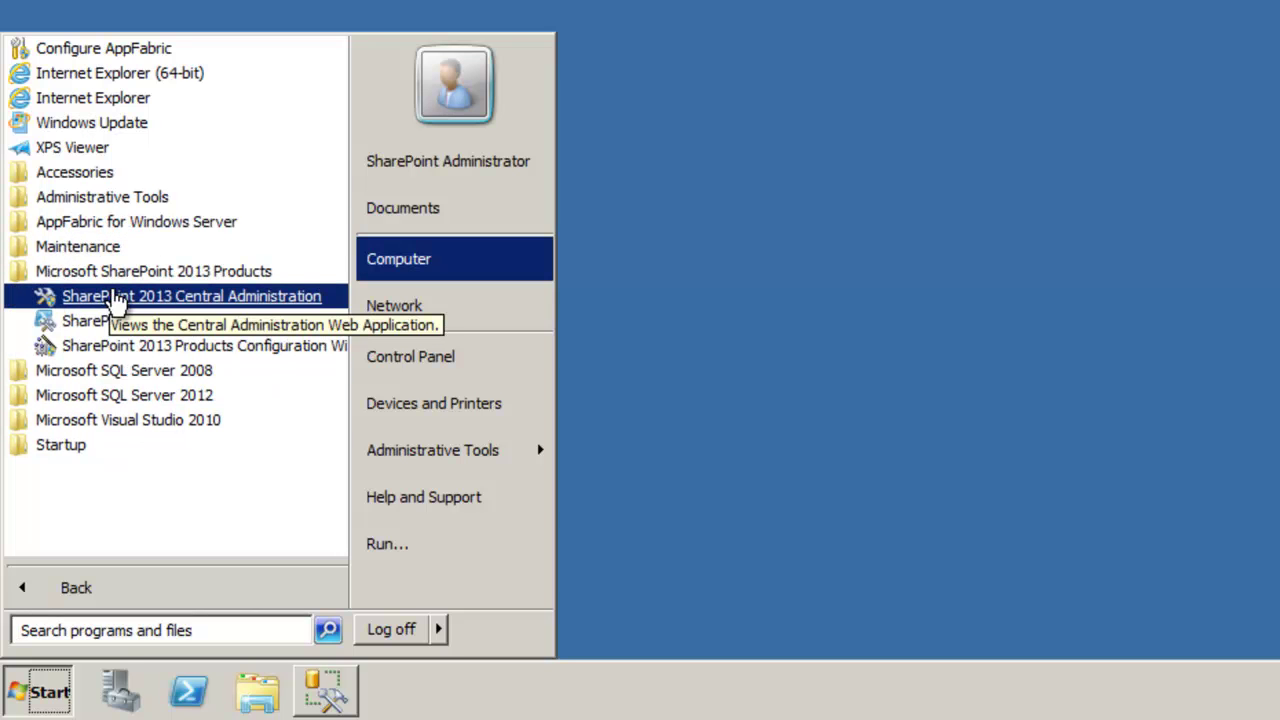
pyautogui.click(180, 345)
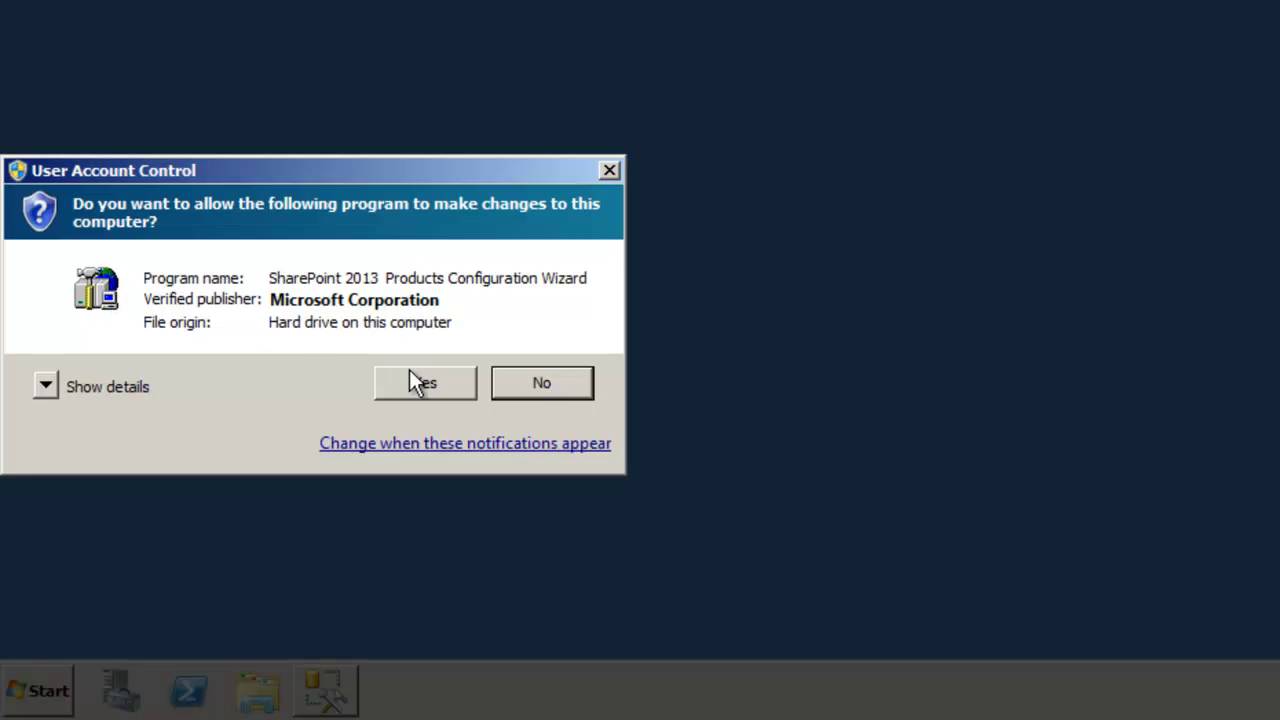
pyautogui.click(411, 372)
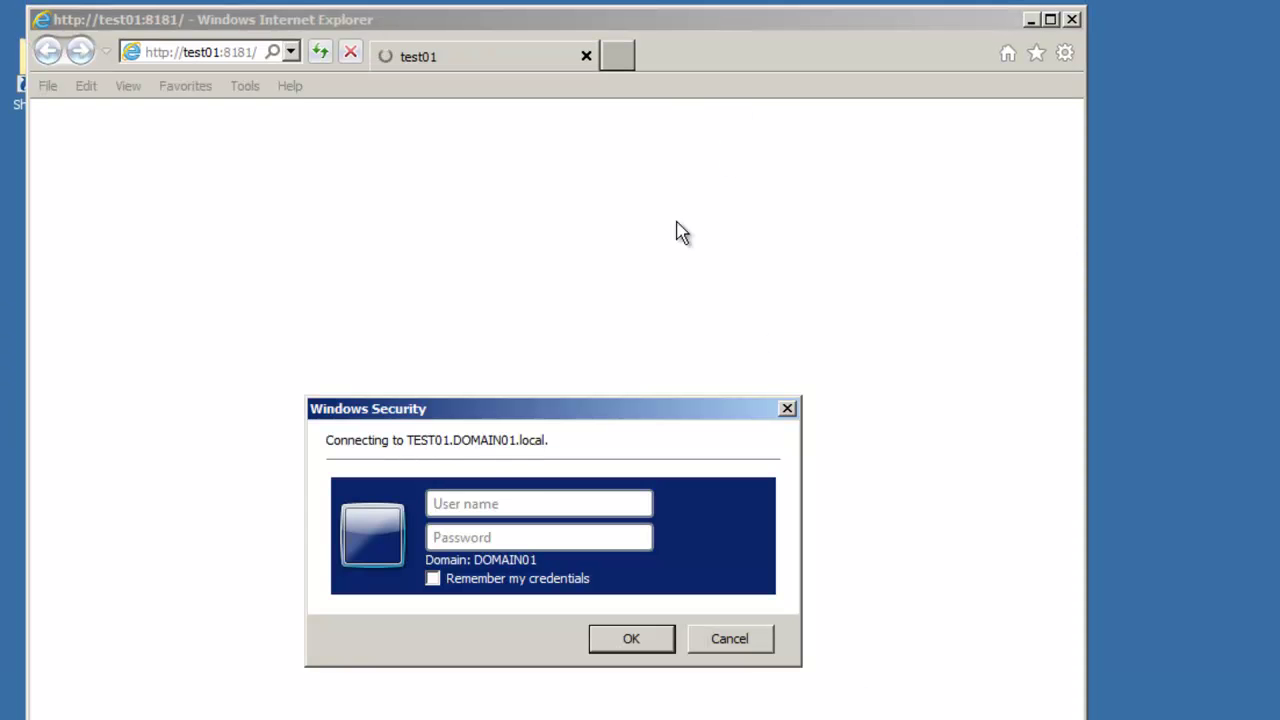
# - Sign in with the administrator account's user name and password
pyautogui.click(476, 503)
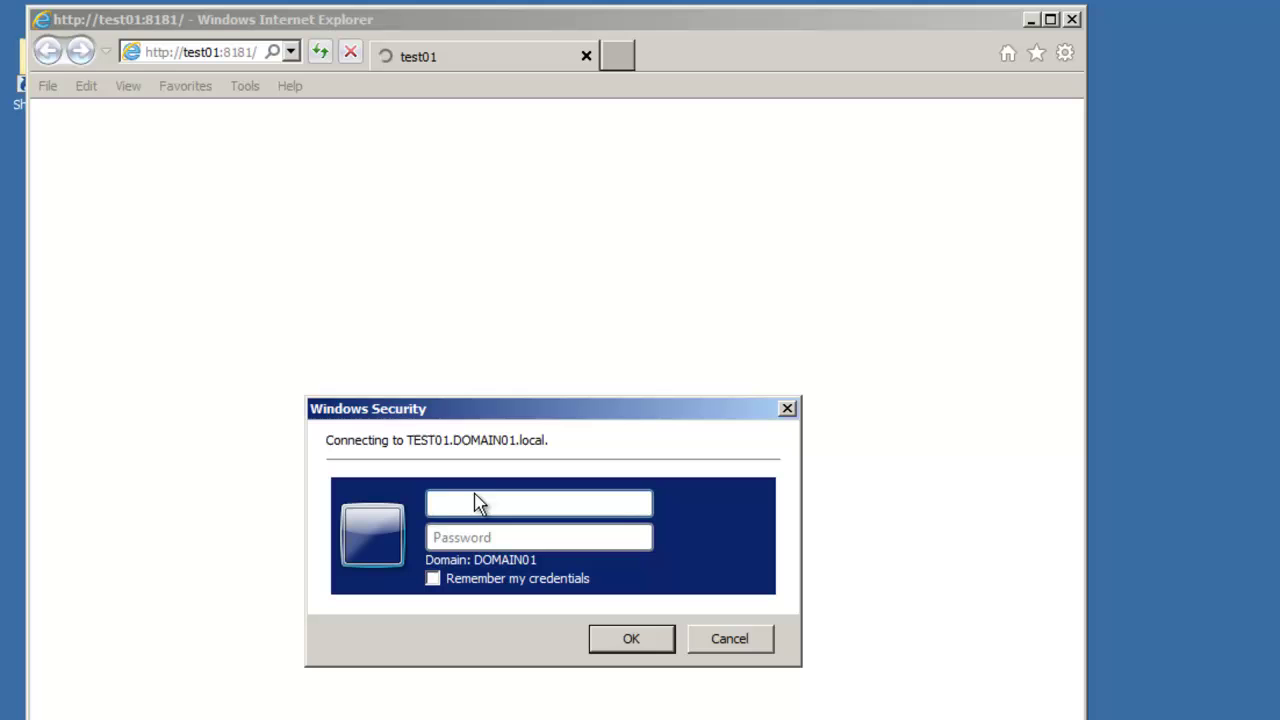
pyautogui.write('spadmin')
pyautogui.press('Tab')
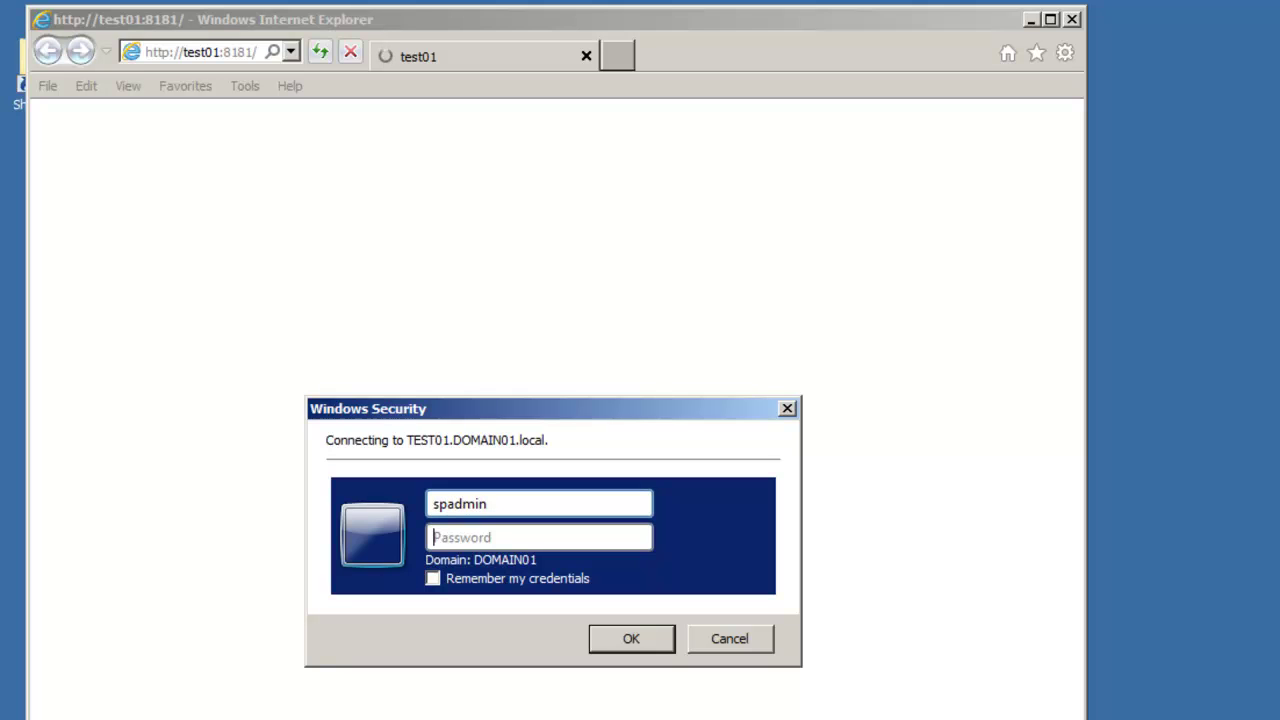
pyautogui.write('P@ssw0rd')
pyautogui.press('Return')
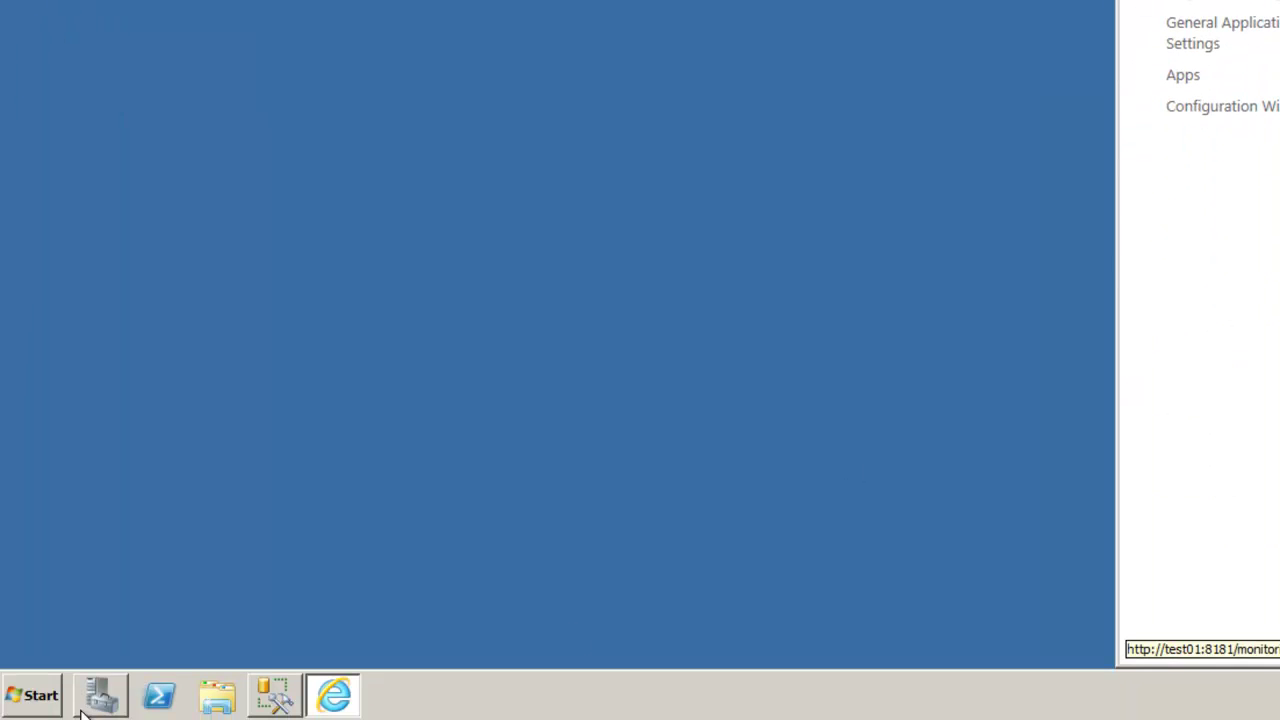
# - Start a new Internet Explorer window at the top-left and browse to test01:8181
pyautogui.click(40, 697)
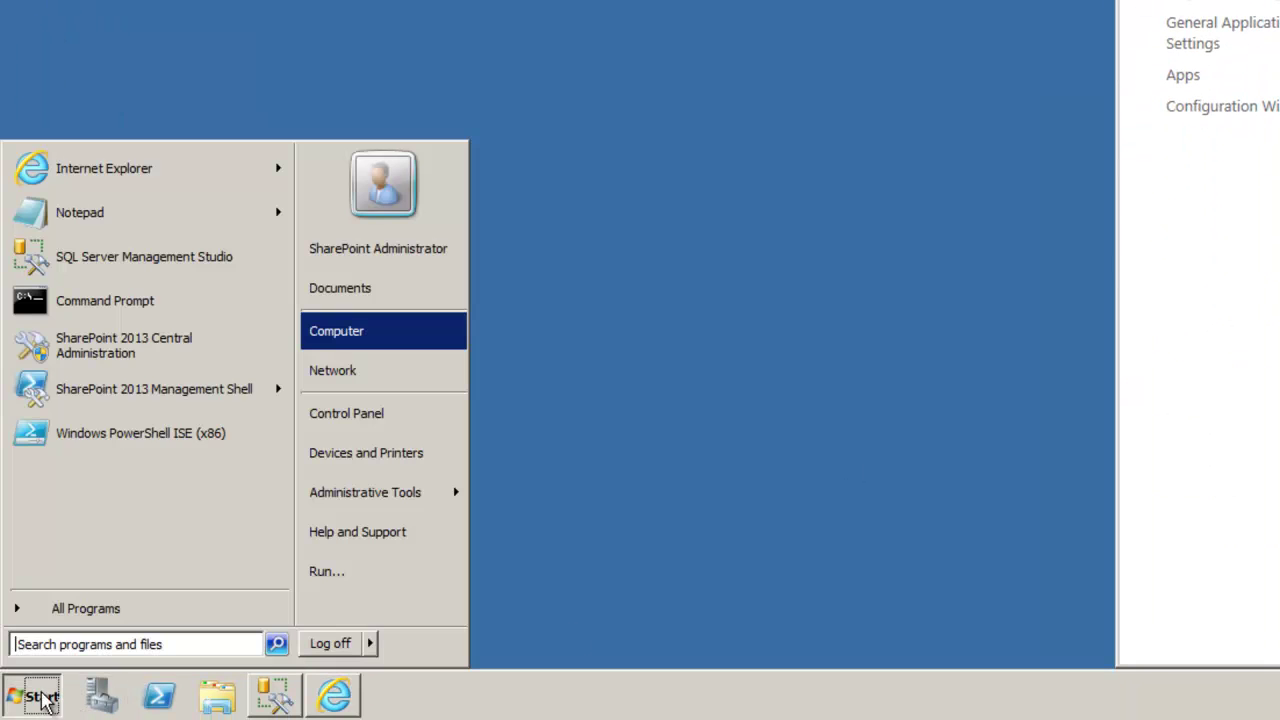
pyautogui.click(35, 180)
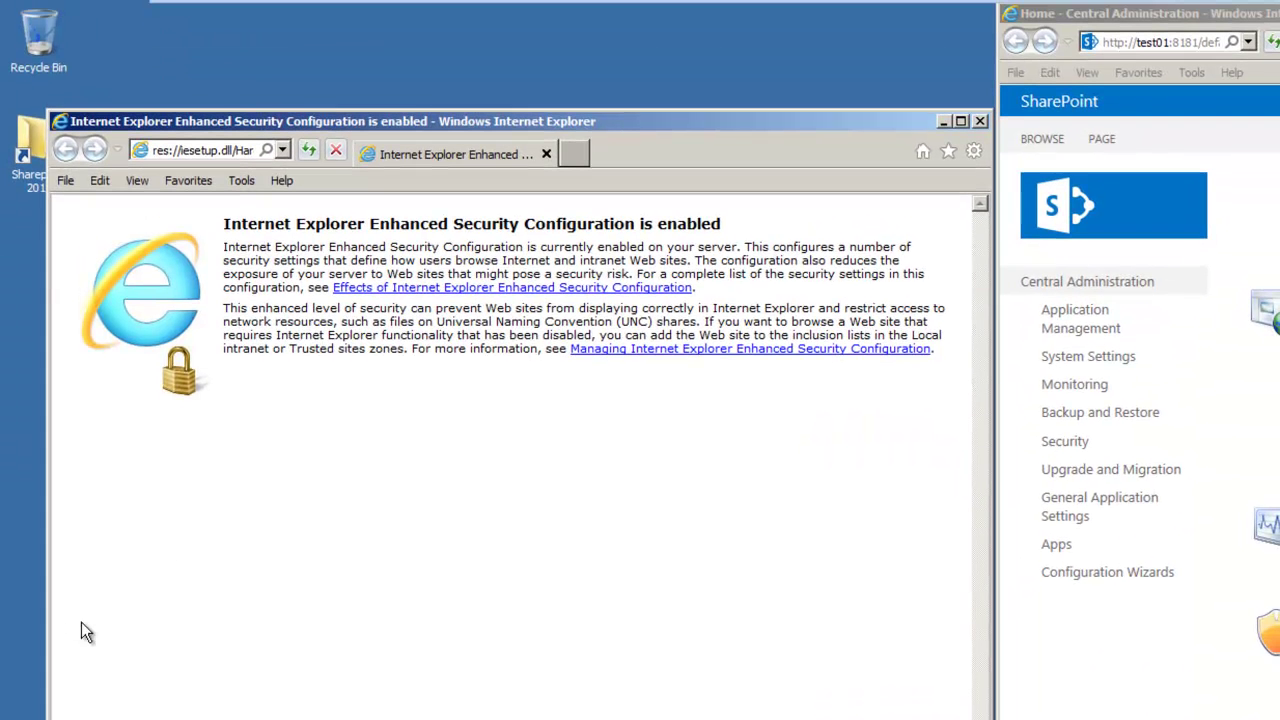
pyautogui.moveTo(354, 125); pyautogui.dragTo(308, 17)
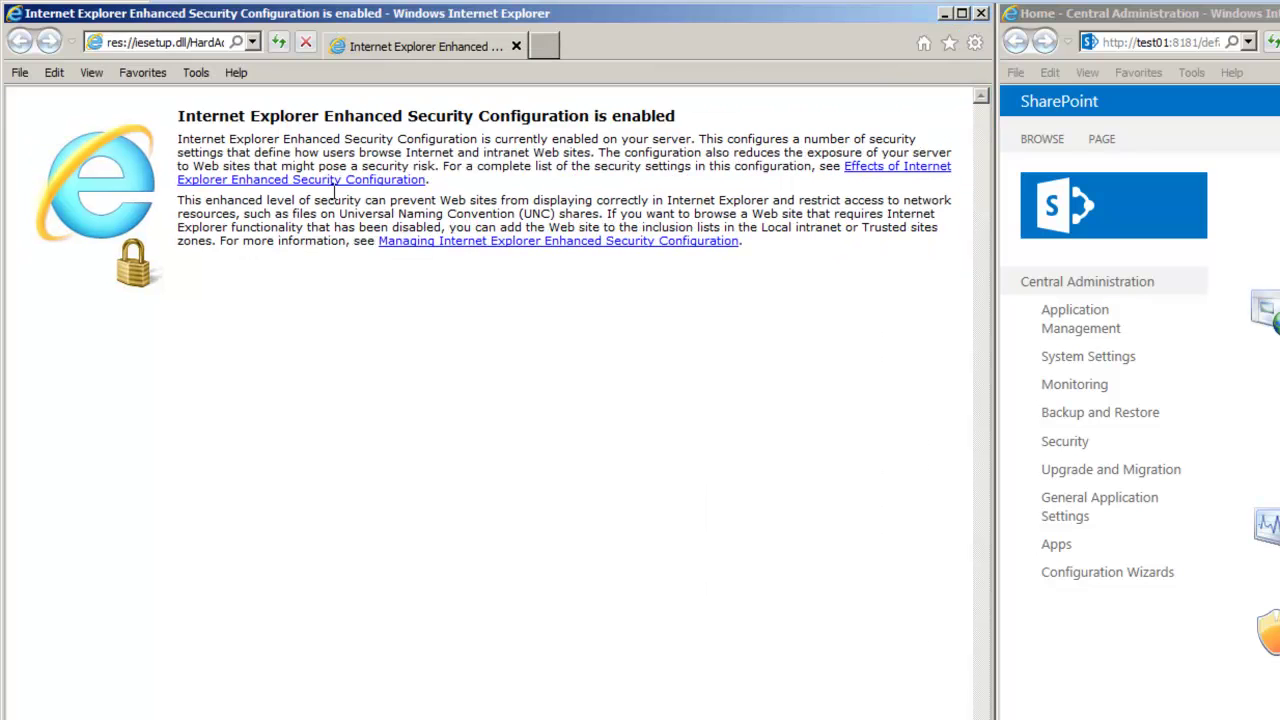
pyautogui.click(177, 44)
pyautogui.write('test')
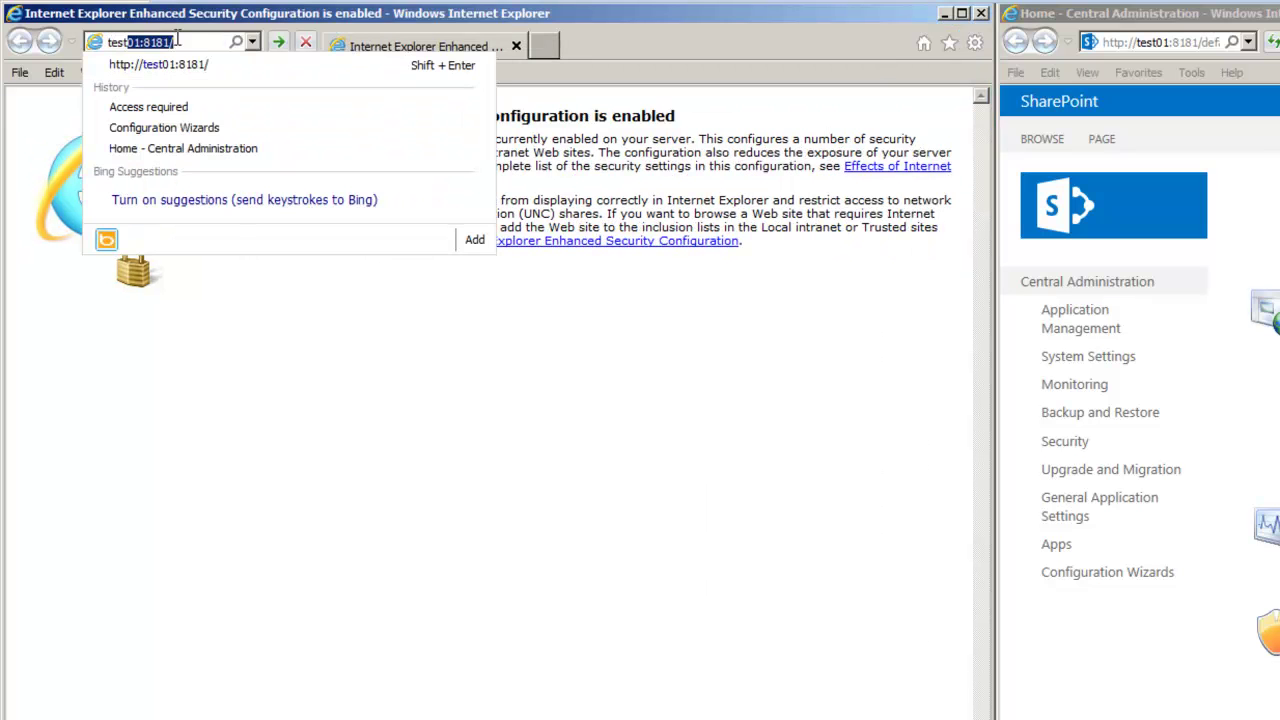
pyautogui.write('0')
pyautogui.press('Return')
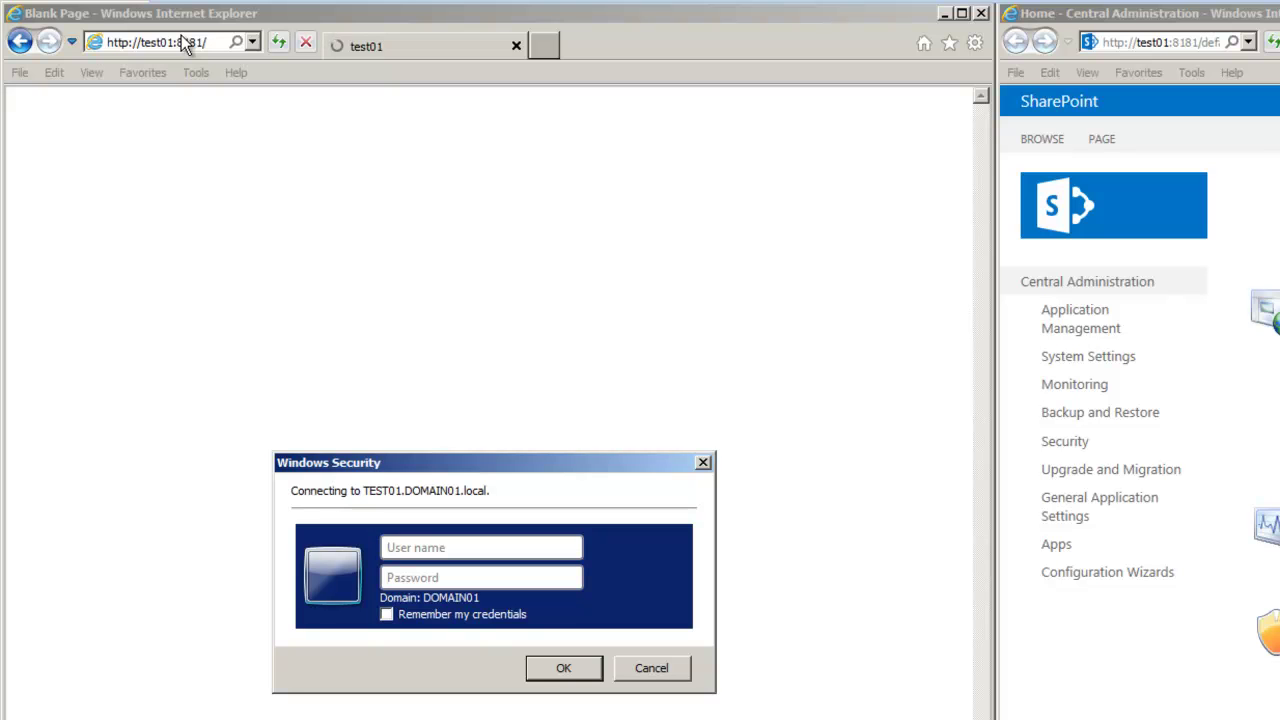
# - Sign in to the second window with the administrator user name and password
pyautogui.write('spadmin')
pyautogui.press('Tab')
pyautogui.write('•••••')
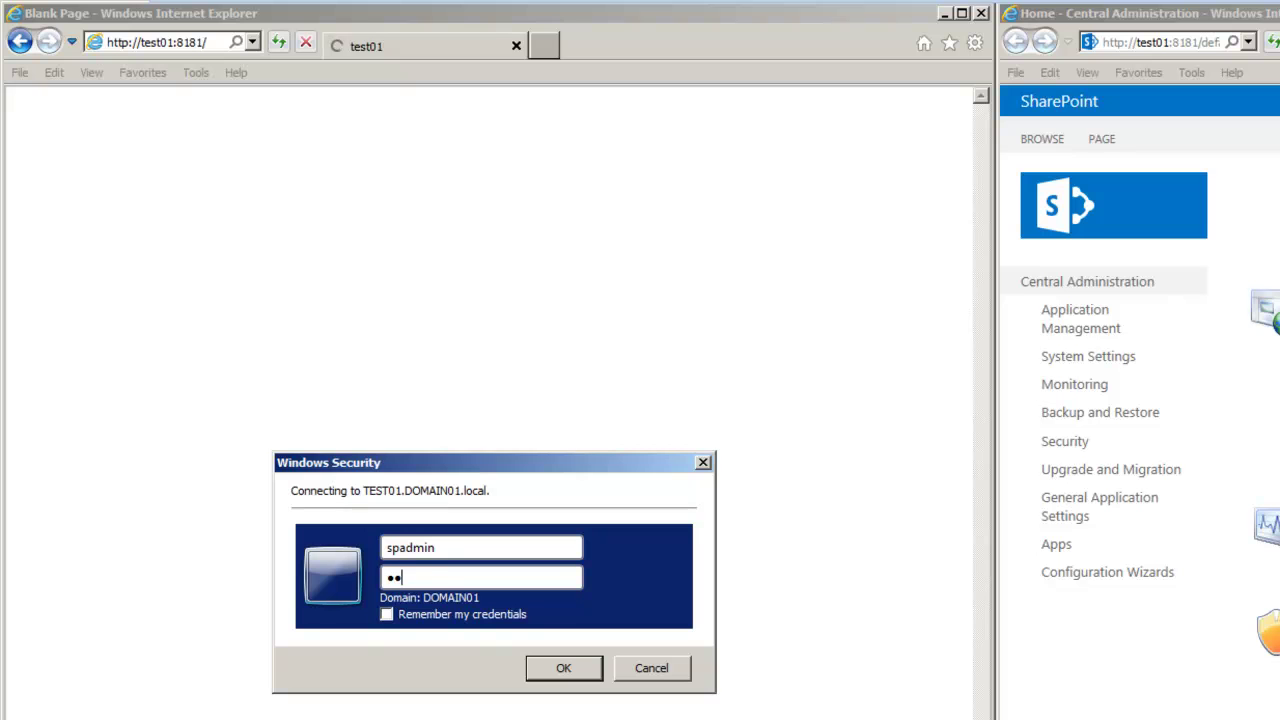
pyautogui.press('Return')
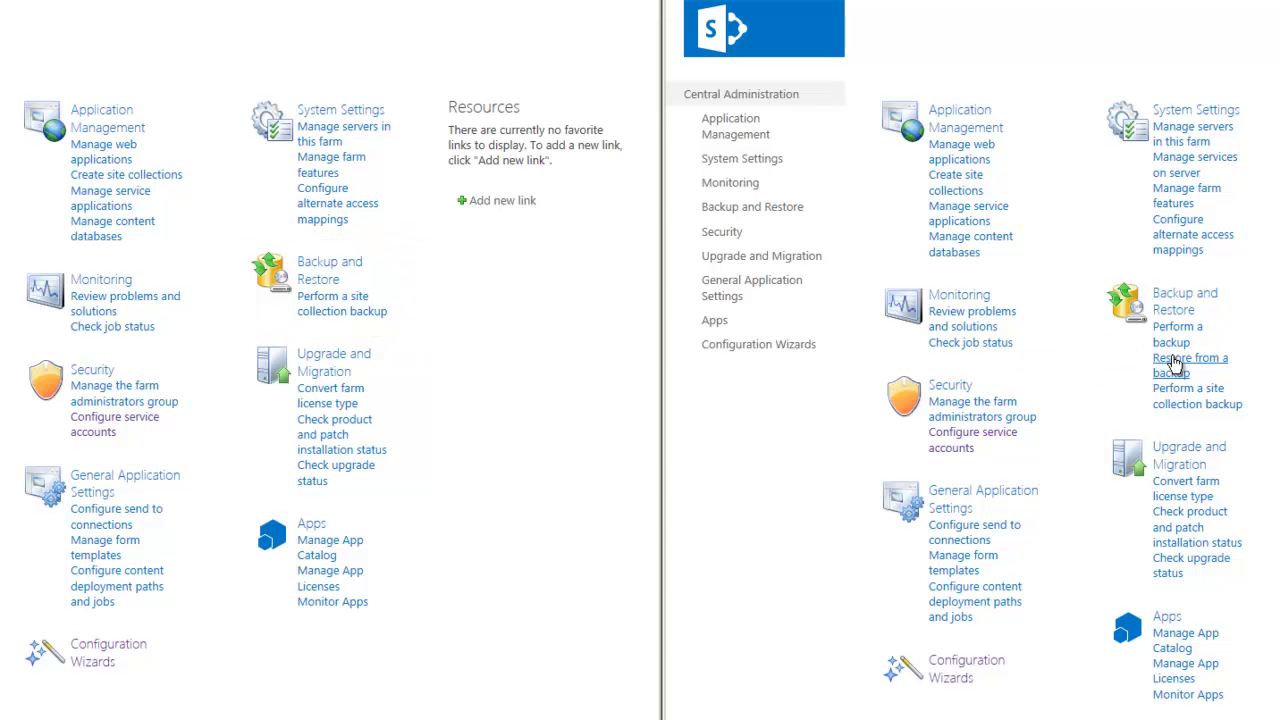
# - Show Configuration Wizards in the right and left windows to compare their Farm Configuration entries
pyautogui.click(950, 668)
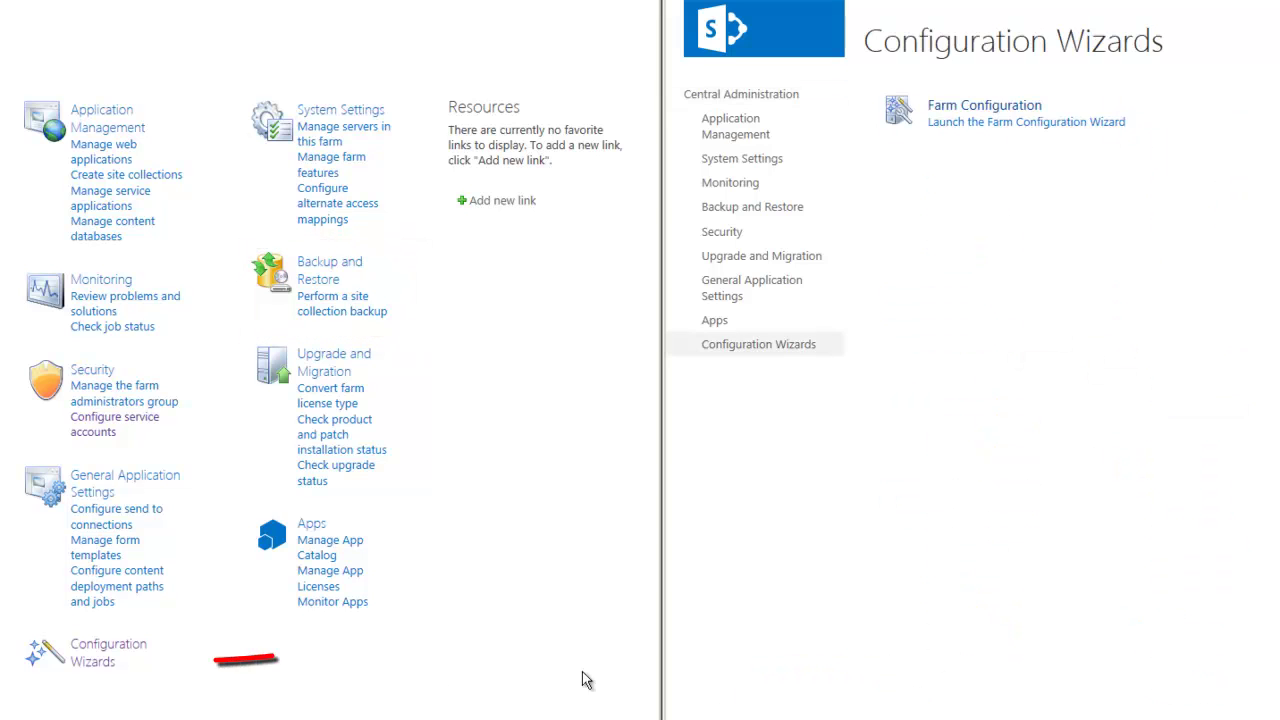
pyautogui.click(110, 657)
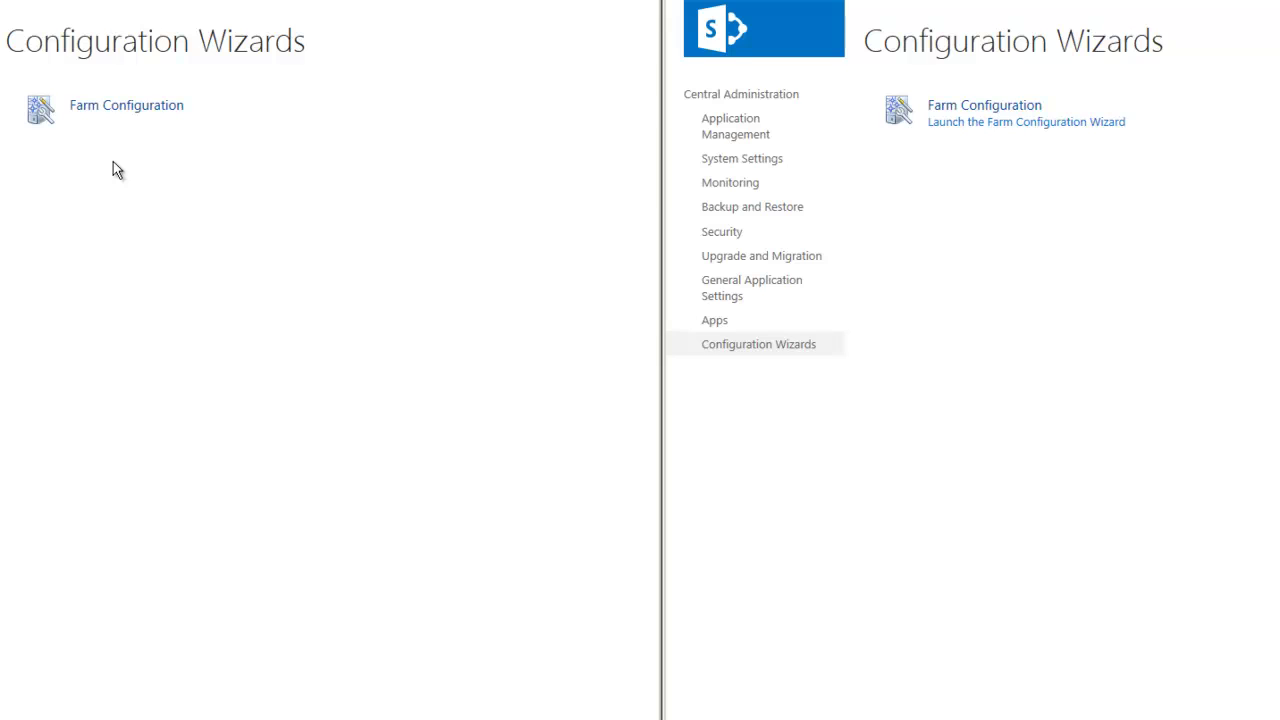
# - Return both windows to the home page, try Configure service accounts, and go back when access is refused
pyautogui.click(66, 186)
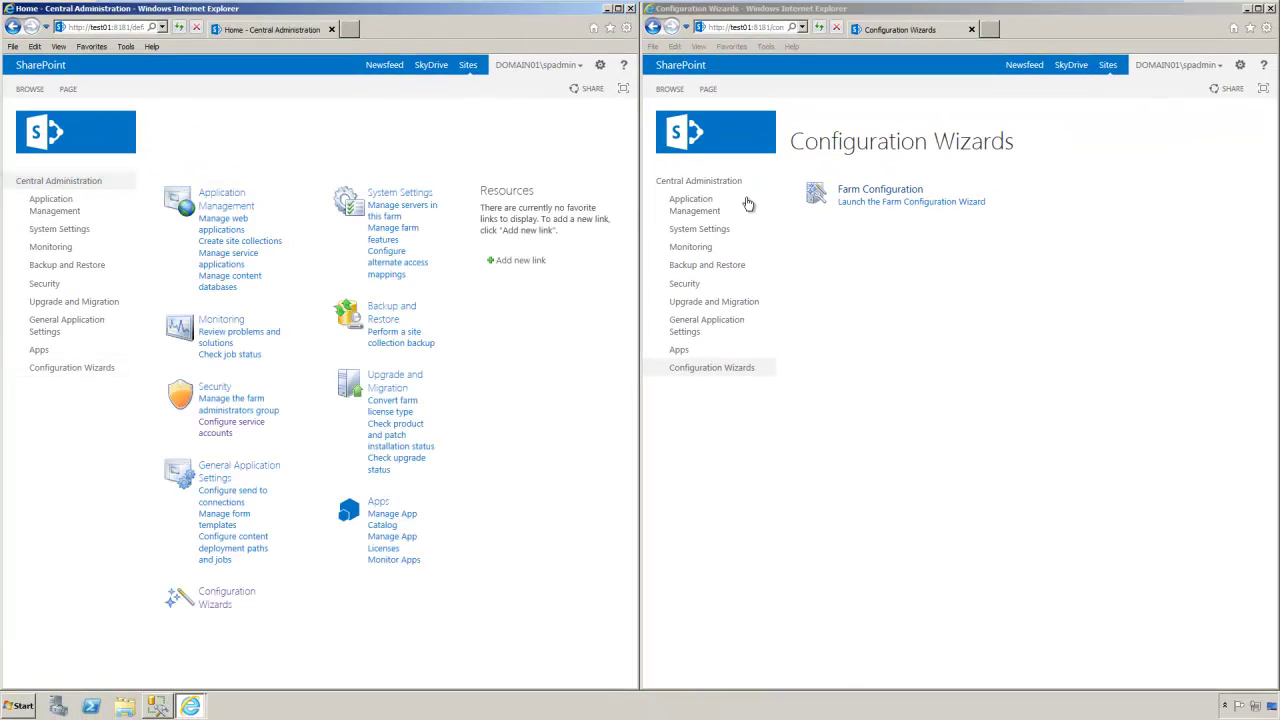
pyautogui.click(670, 182)
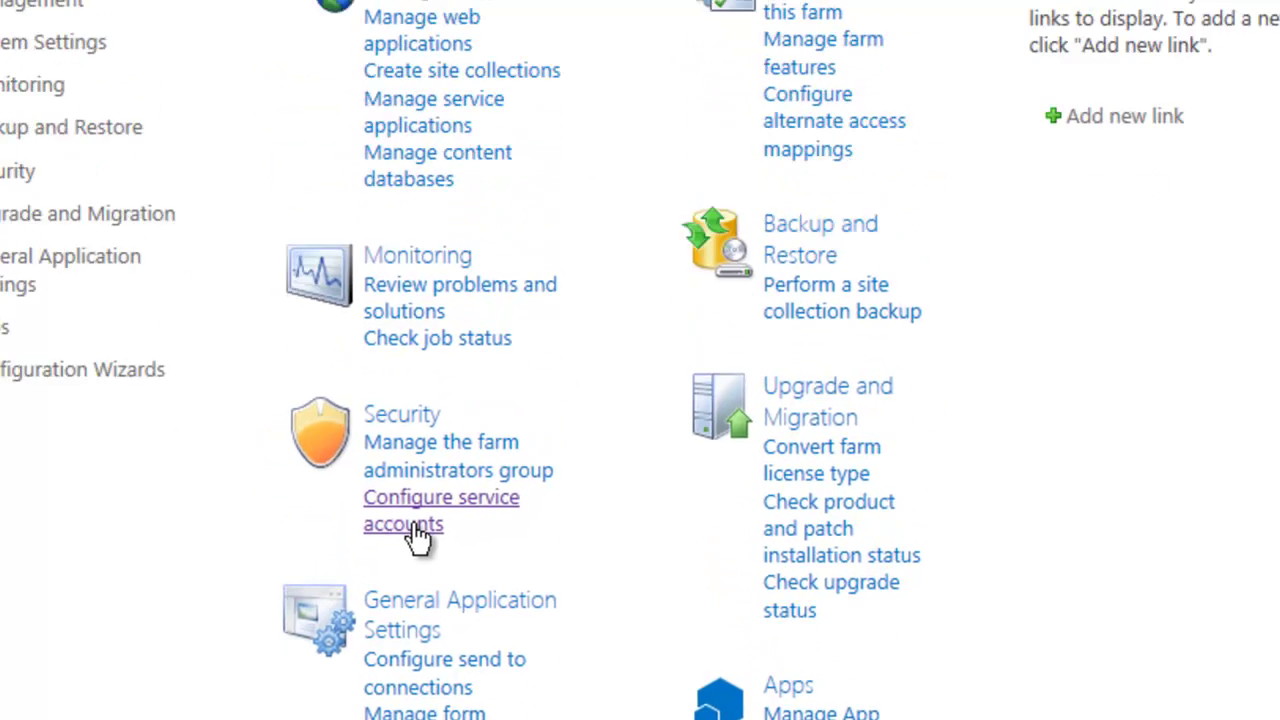
pyautogui.click(405, 368)
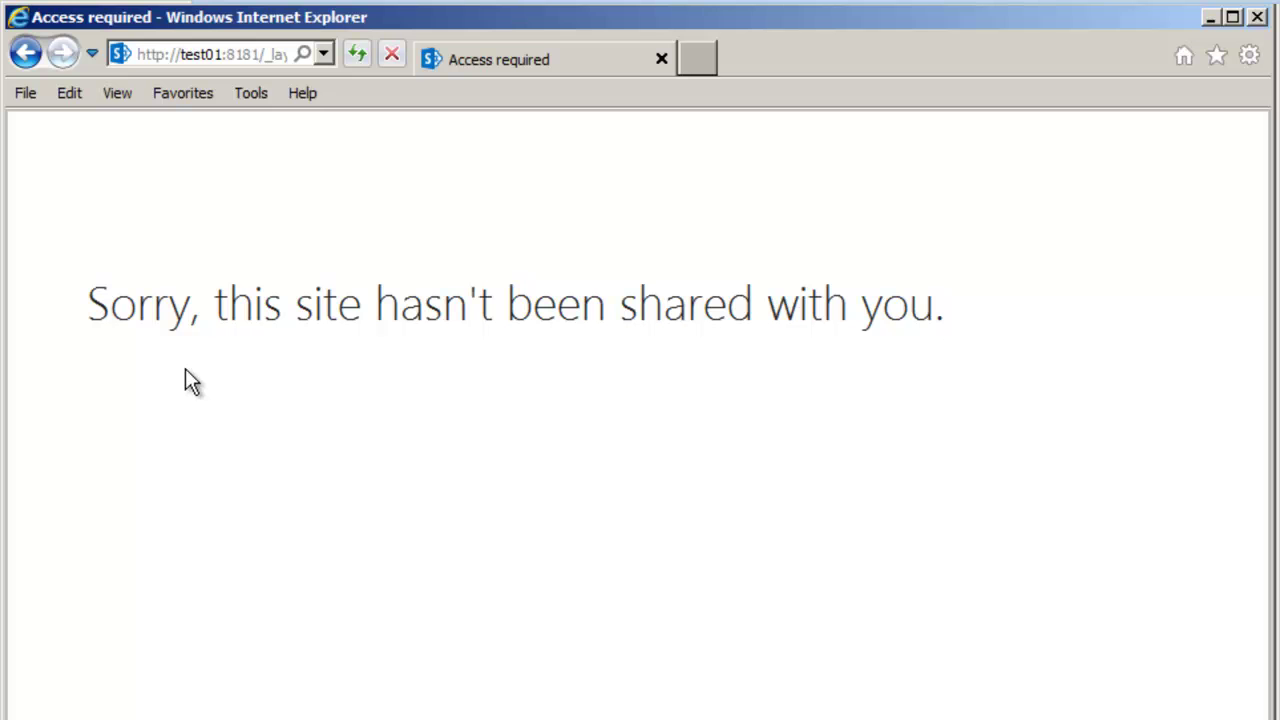
pyautogui.click(26, 52)
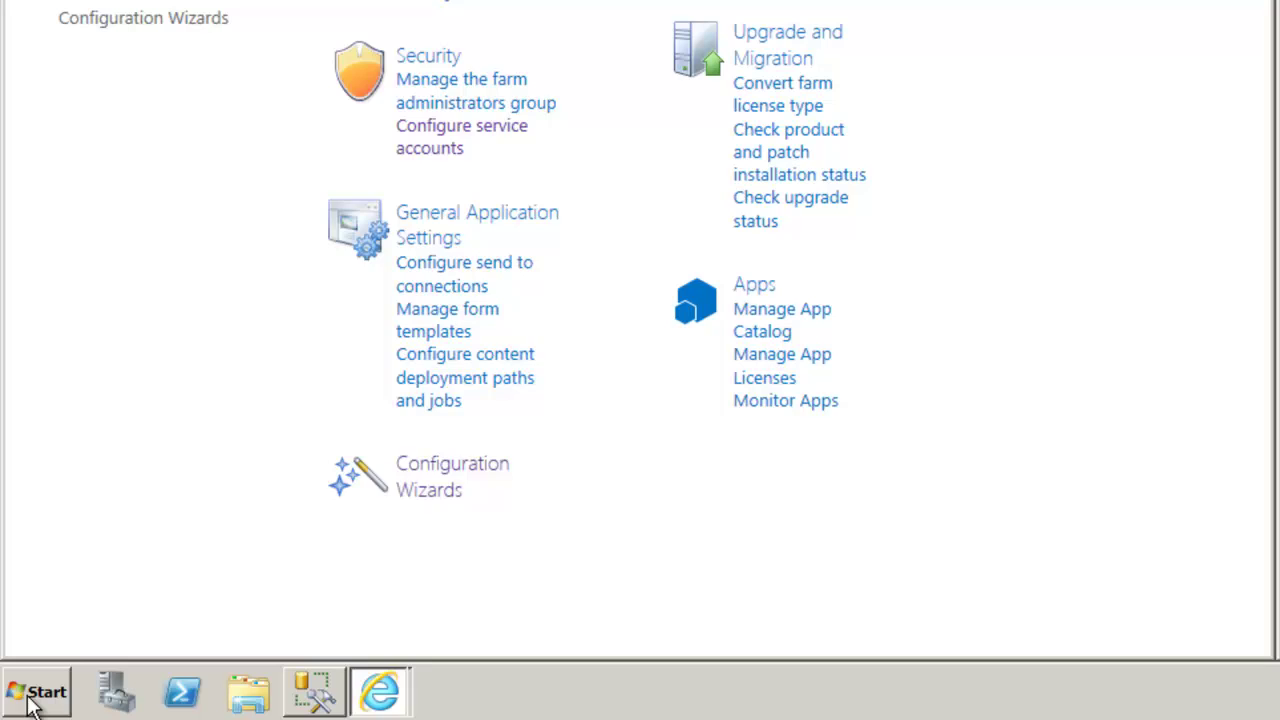
# - Run Internet Explorer as administrator, maximize it, and load Central Administration at test01:8181
pyautogui.click(32, 698)
pyautogui.rightClick(92, 96)
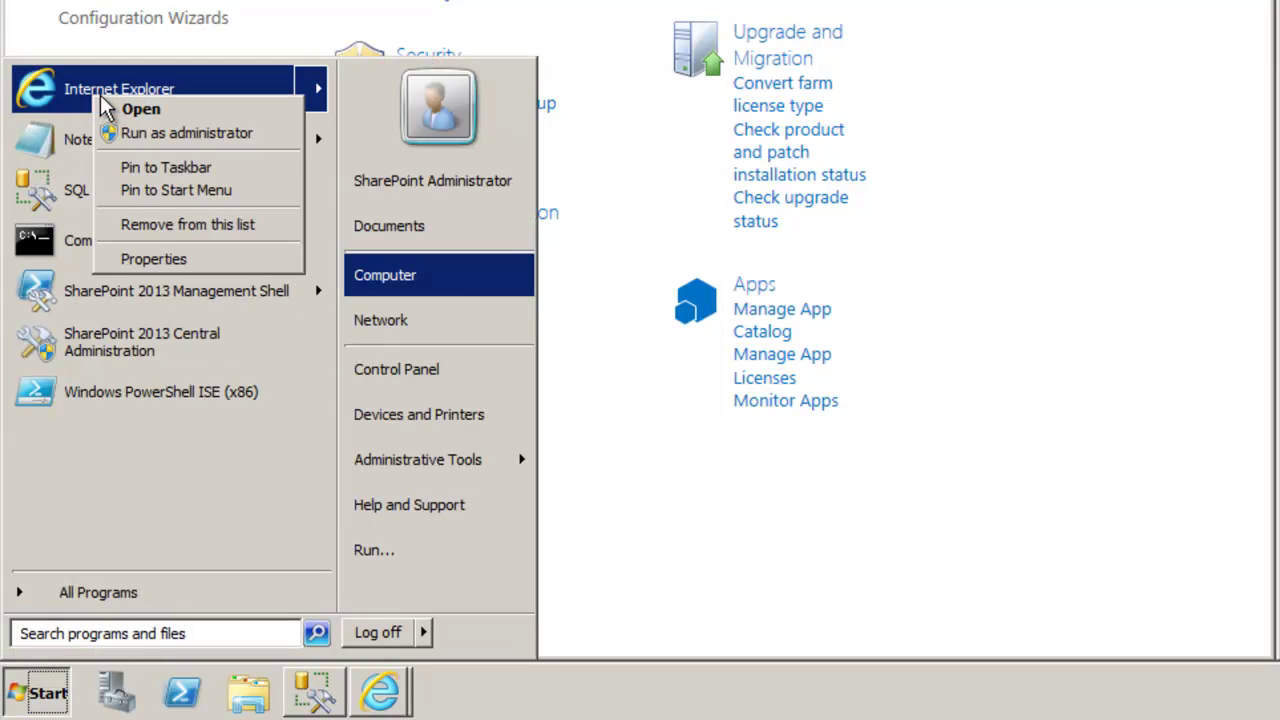
pyautogui.click(110, 132)
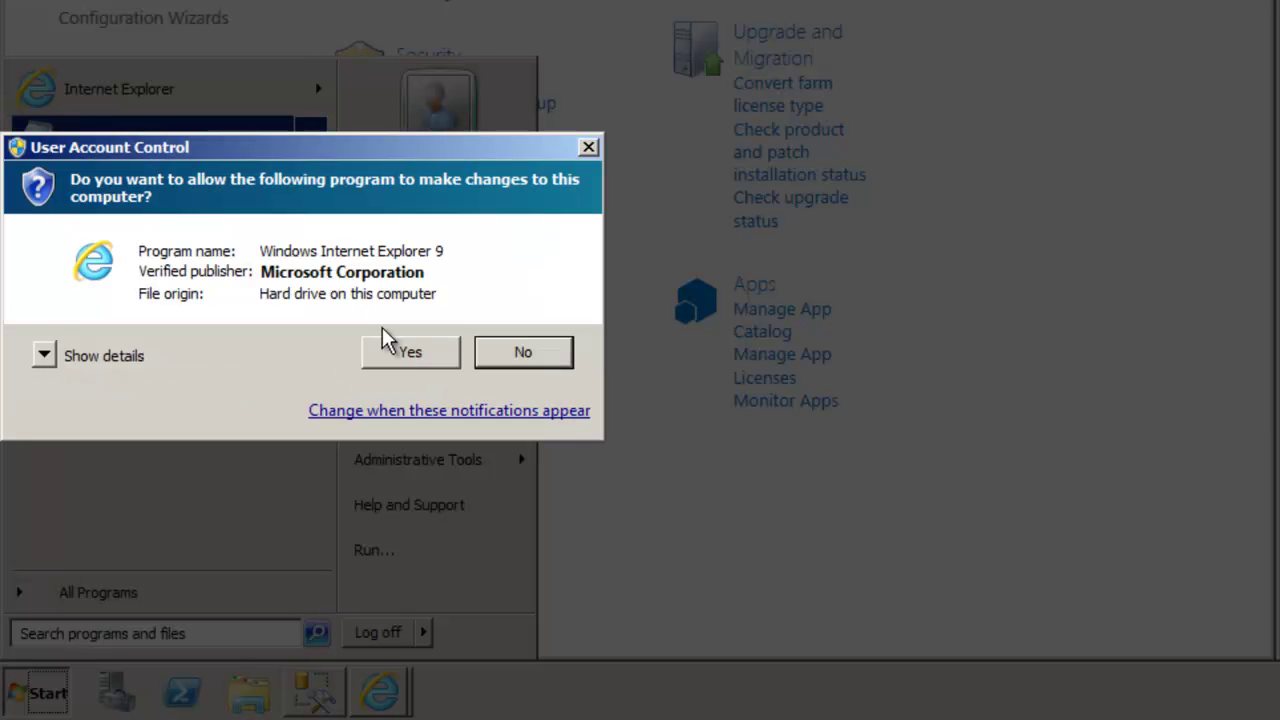
pyautogui.click(409, 352)
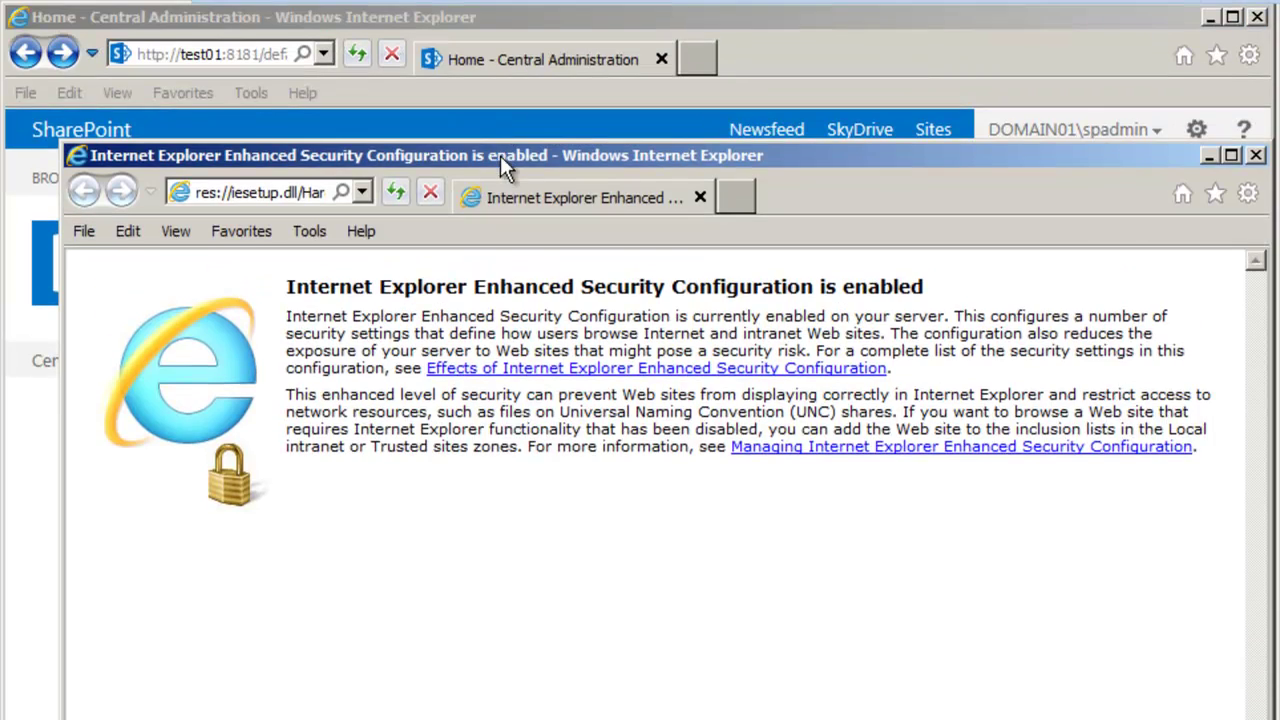
pyautogui.doubleClick(500, 155)
pyautogui.click(224, 58)
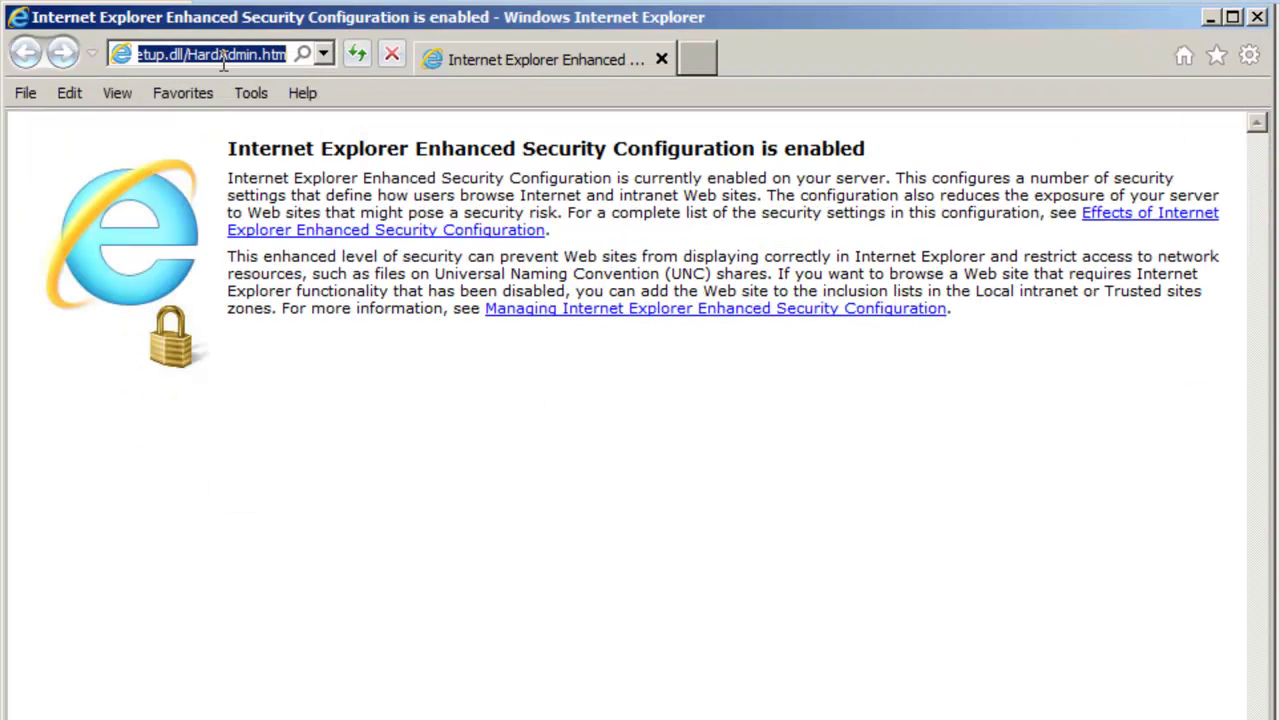
pyautogui.write('test01:8181/')
pyautogui.press('Return')
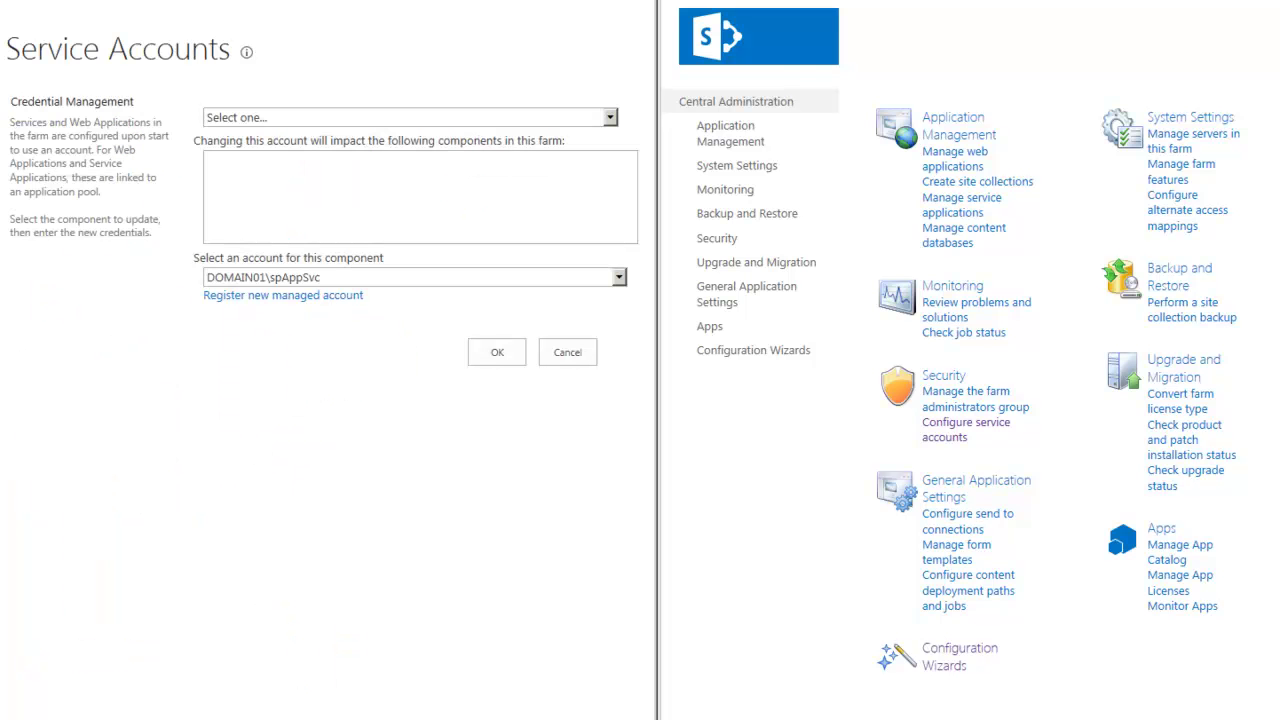
# - Cancel the Service Accounts form, then return the left window to the Central Administration home
pyautogui.click(567, 352)
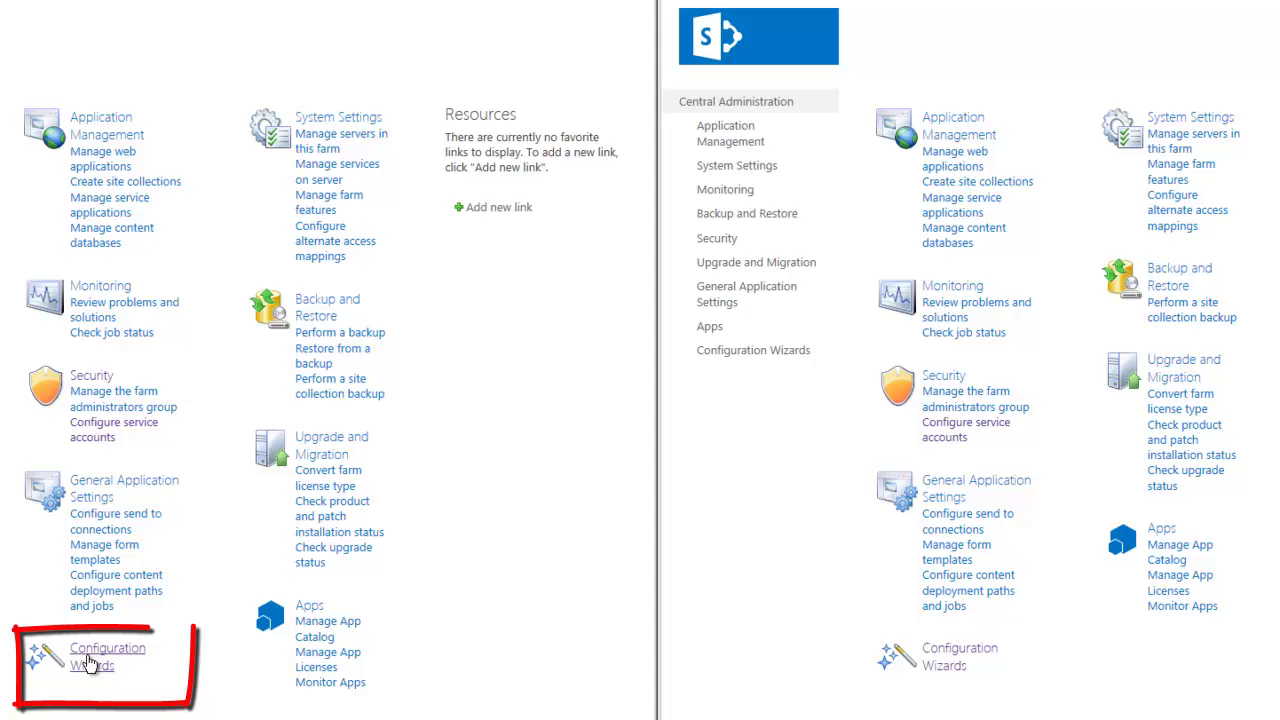
pyautogui.click(92, 662)
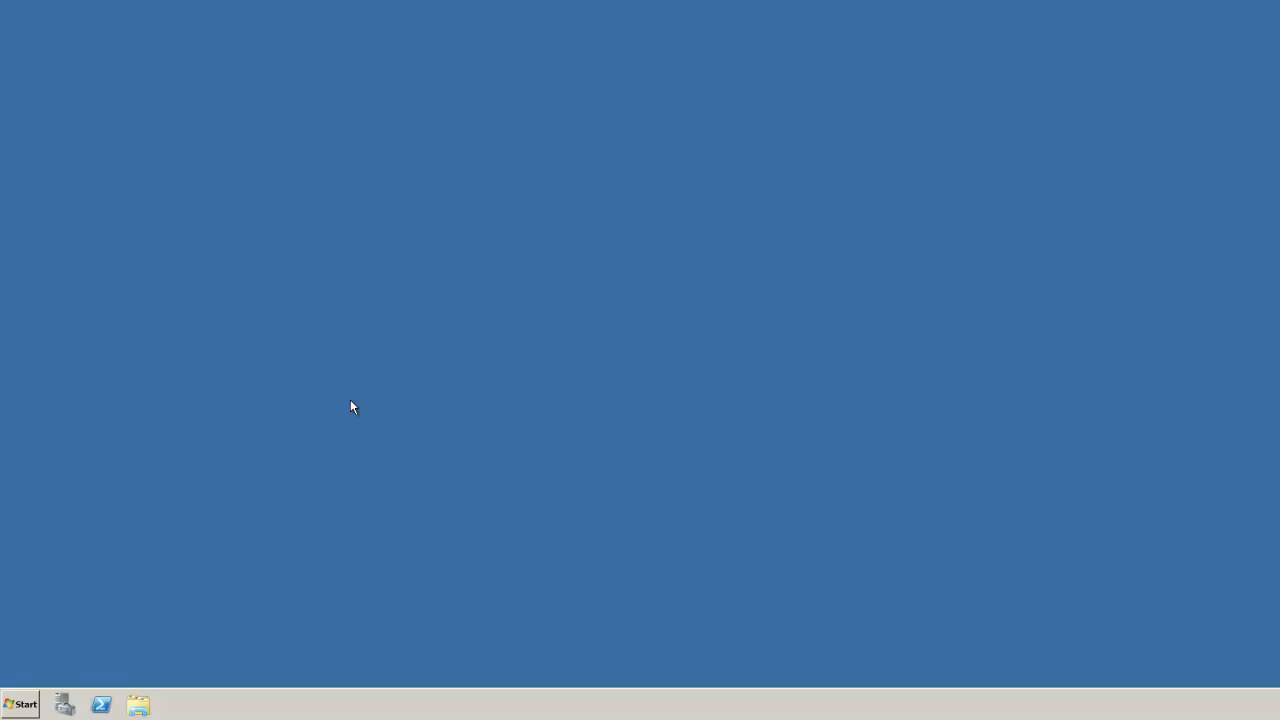
pyautogui.click(18, 705)
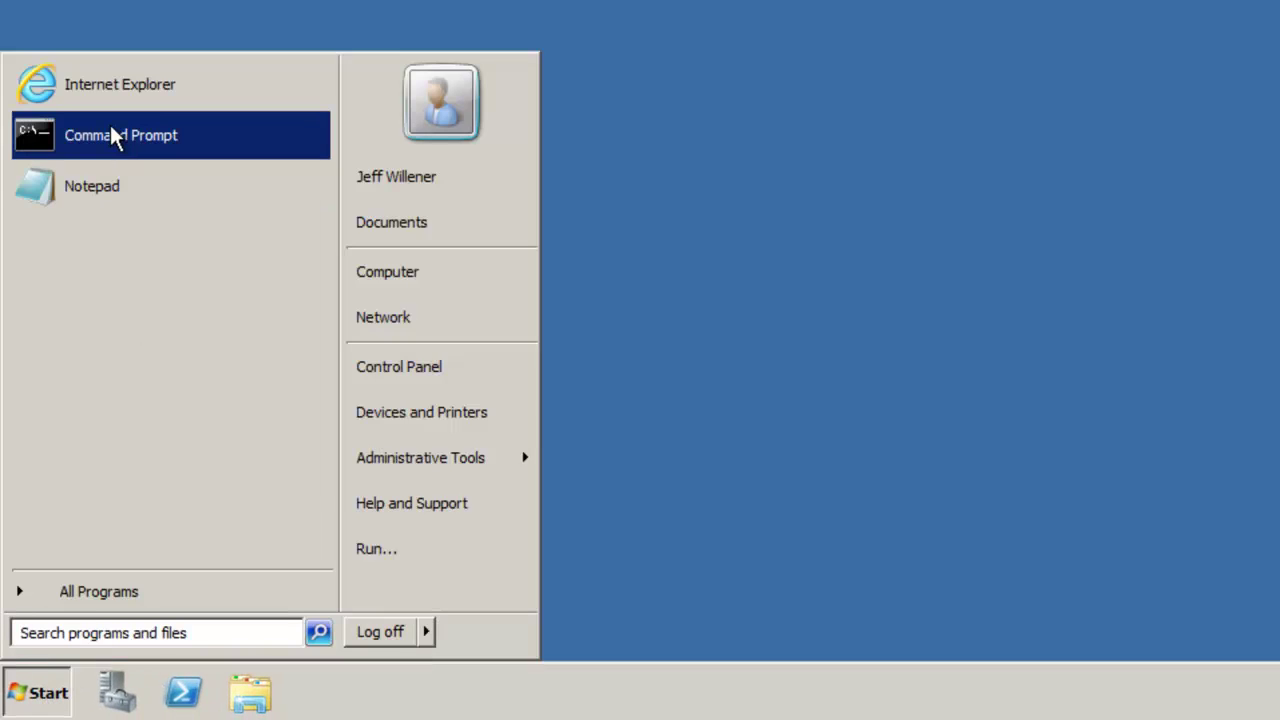
pyautogui.click(95, 90)
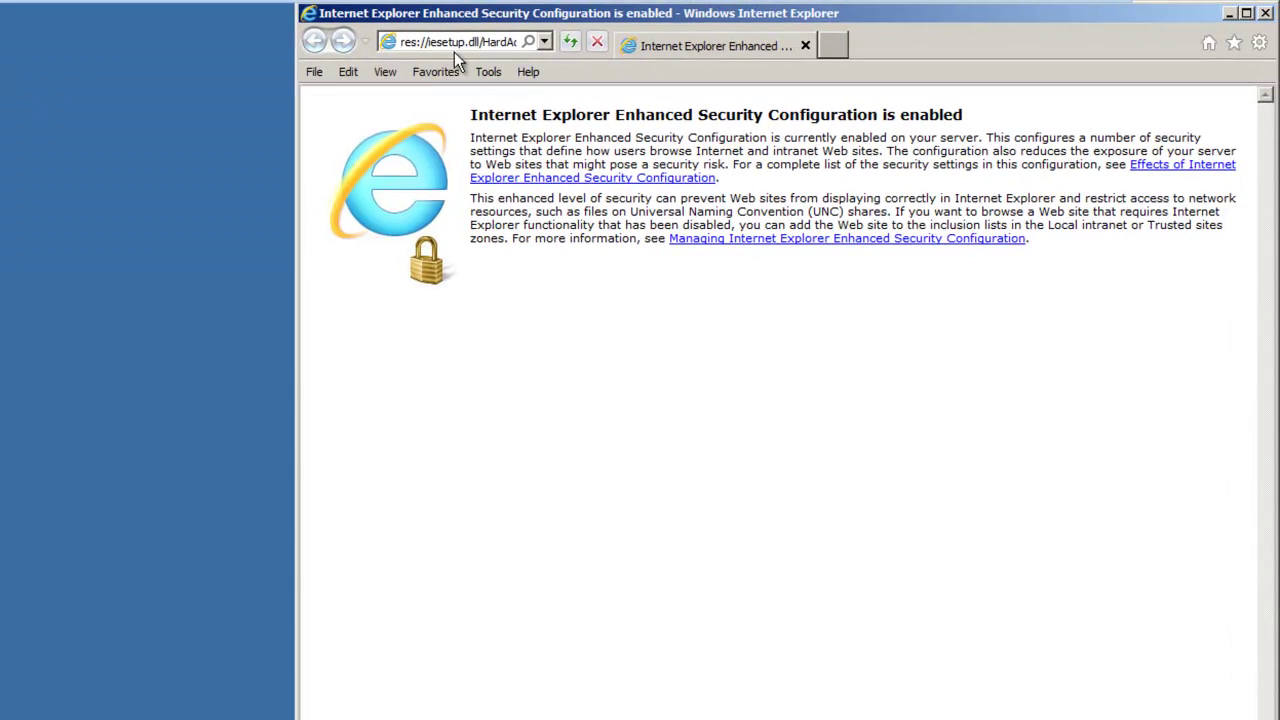
pyautogui.click(455, 45)
pyautogui.write('http://test01:8181/')
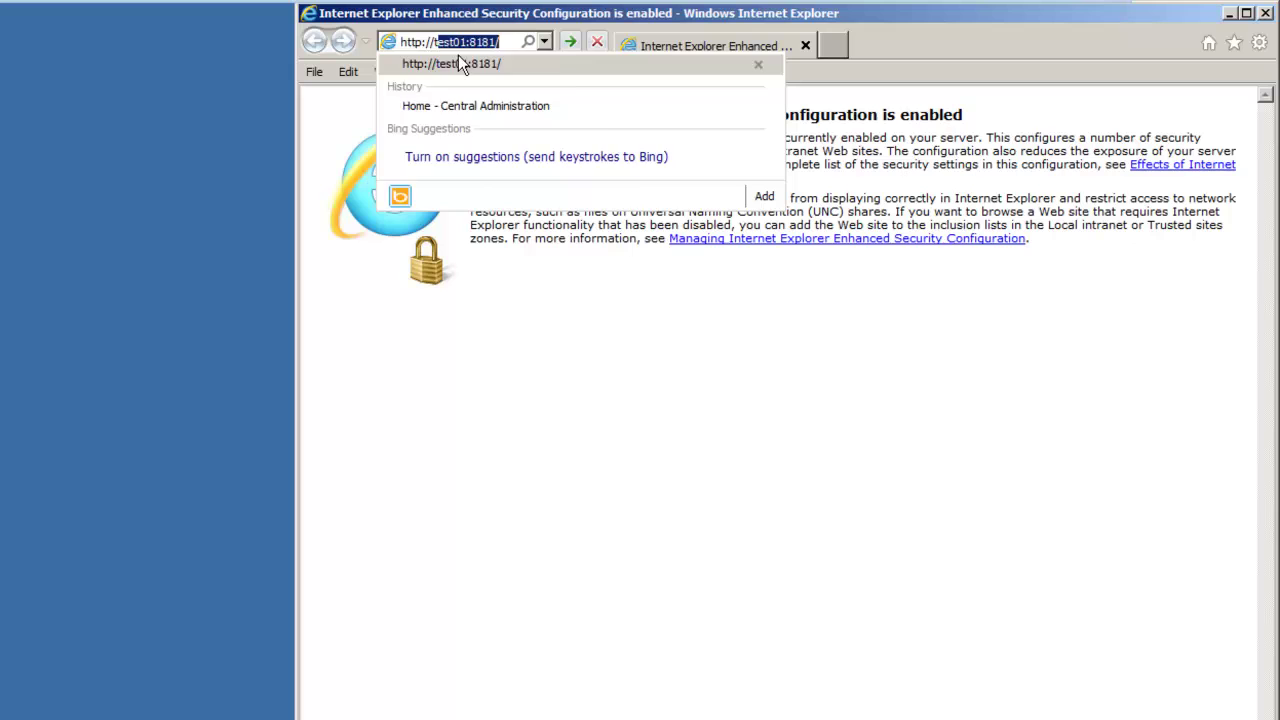
pyautogui.press('Return')
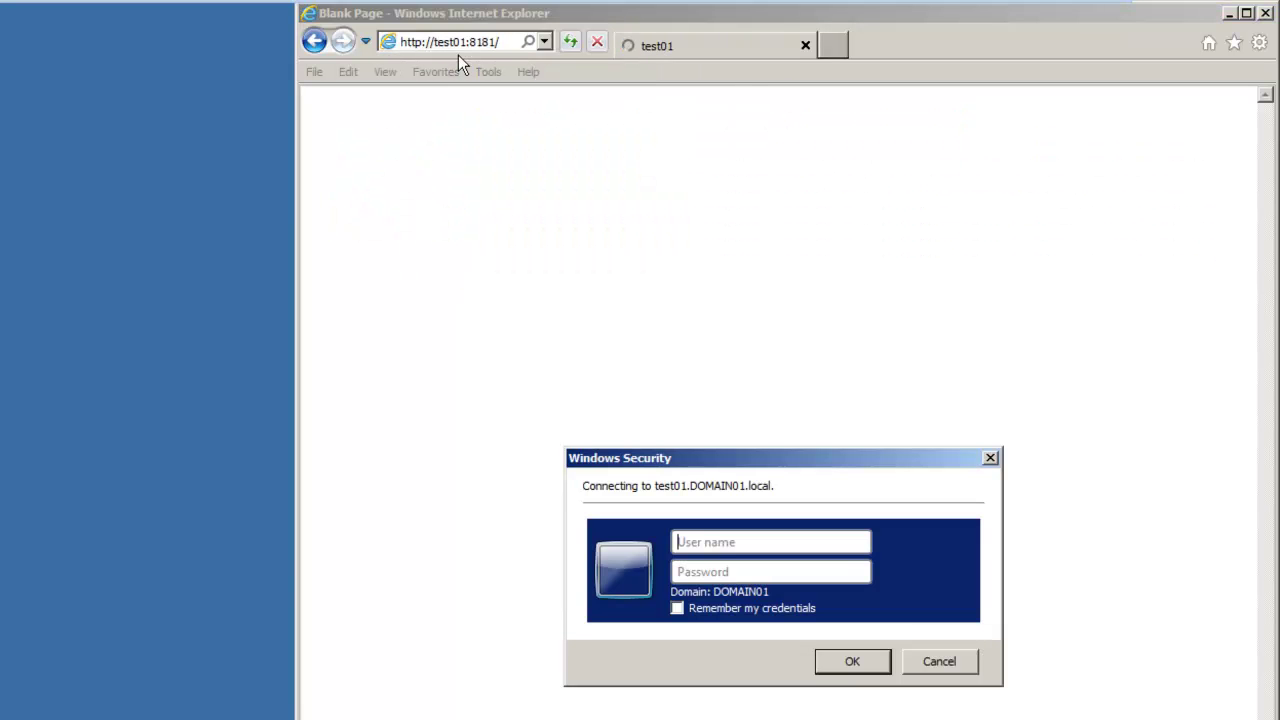
# - Enter the administrator user name and password in Windows Security to sign in
pyautogui.write('spadmin')
pyautogui.press('Tab')
pyautogui.write('p')
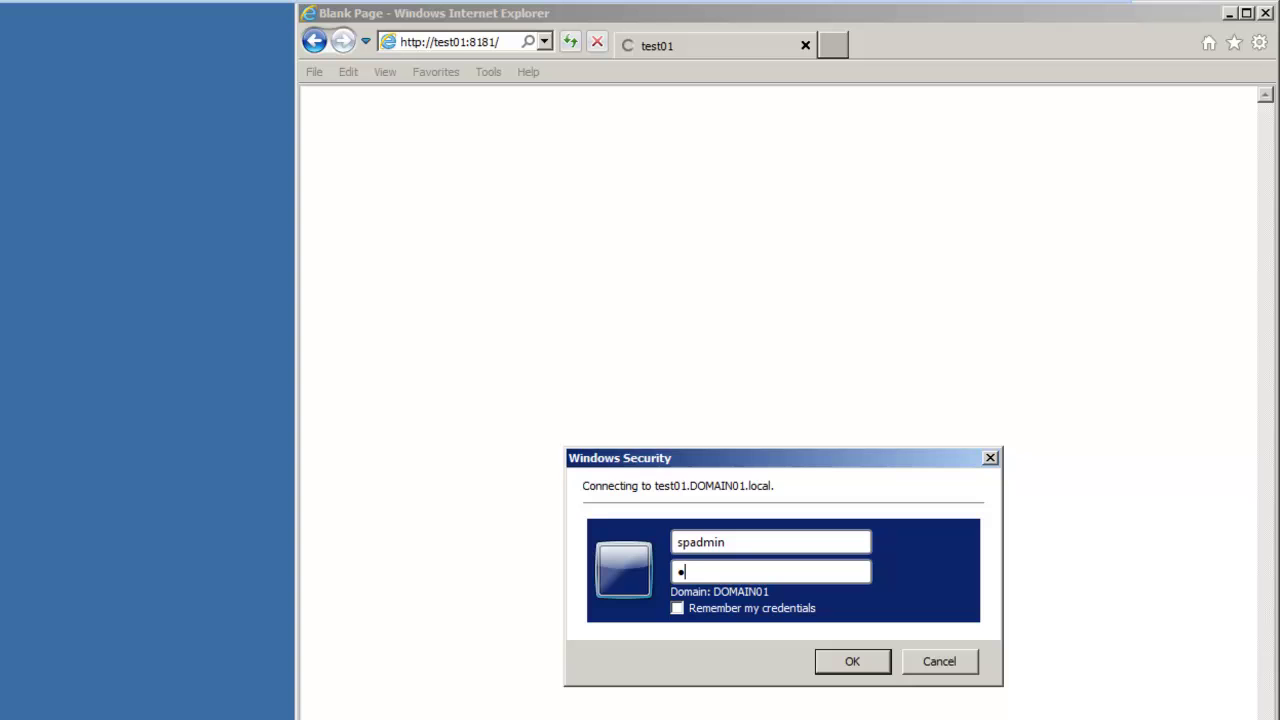
pyautogui.write('ass@wo')
pyautogui.press('Return')
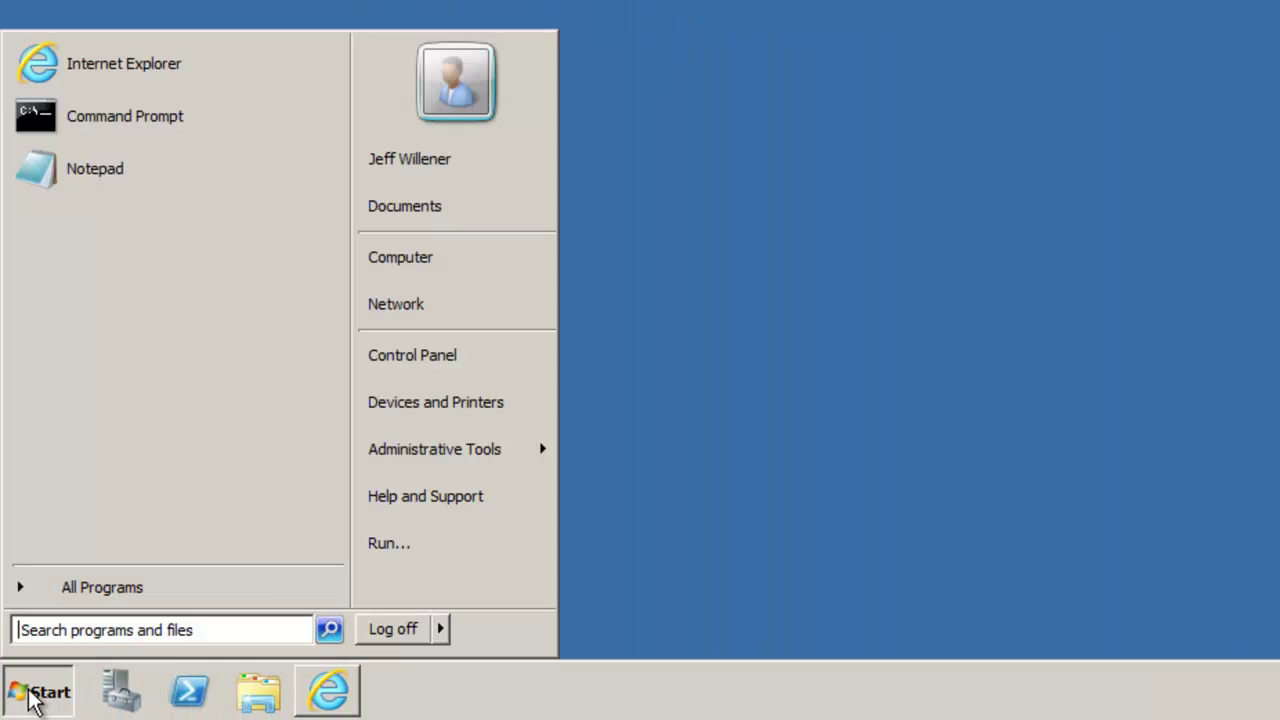
# - Run Internet Explorer as administrator, snap it to the left half, and load test01:8181
pyautogui.rightClick(128, 80)
pyautogui.click(190, 112)
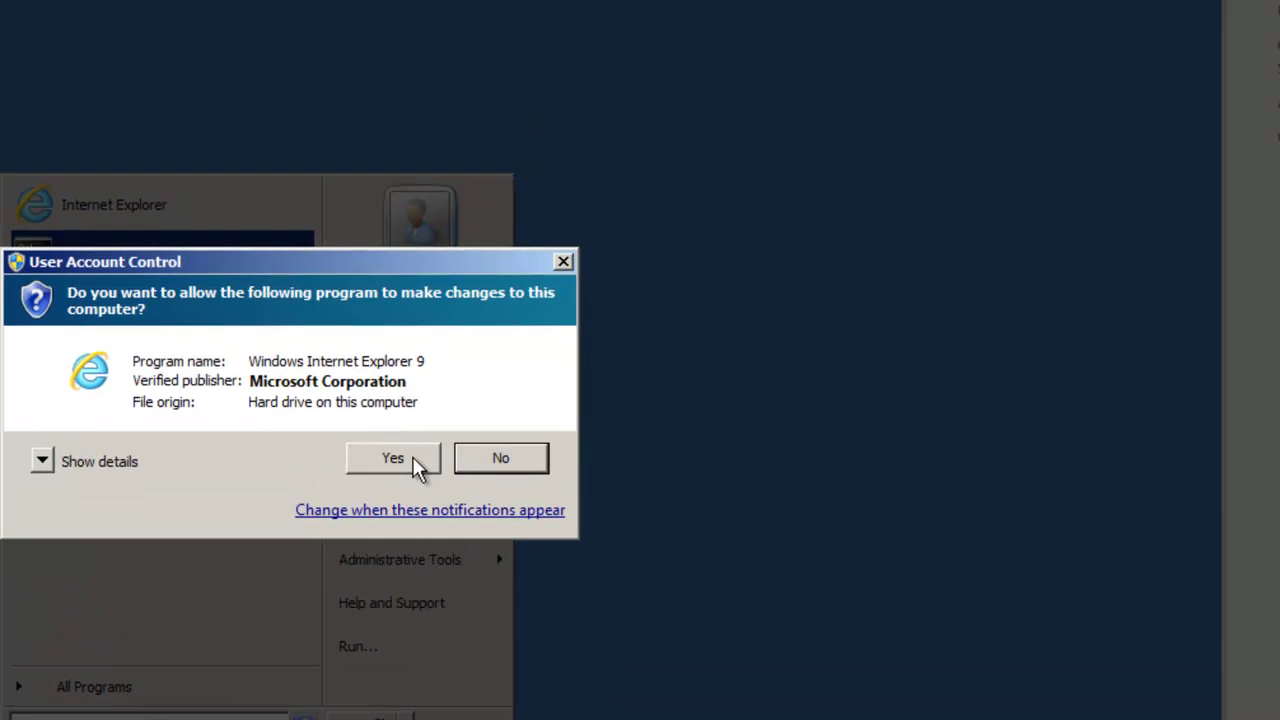
pyautogui.click(427, 338)
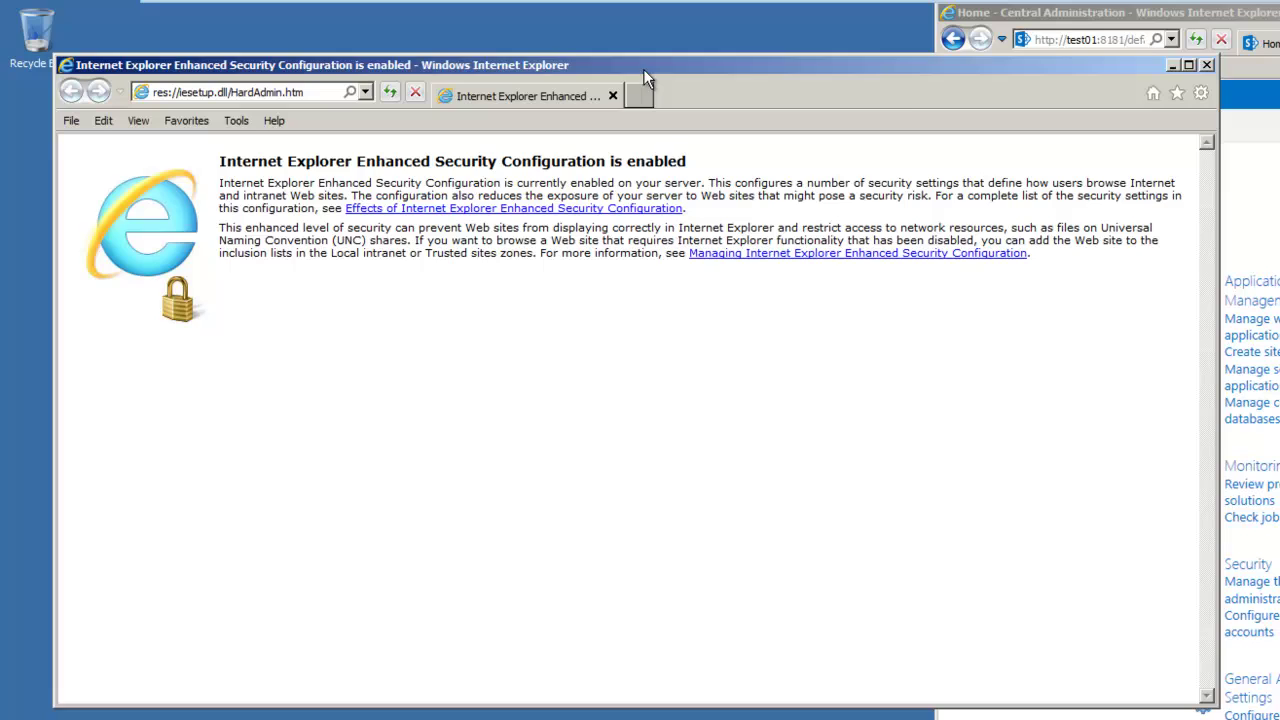
pyautogui.moveTo(643, 69); pyautogui.dragTo(1, 78)
pyautogui.click(150, 40)
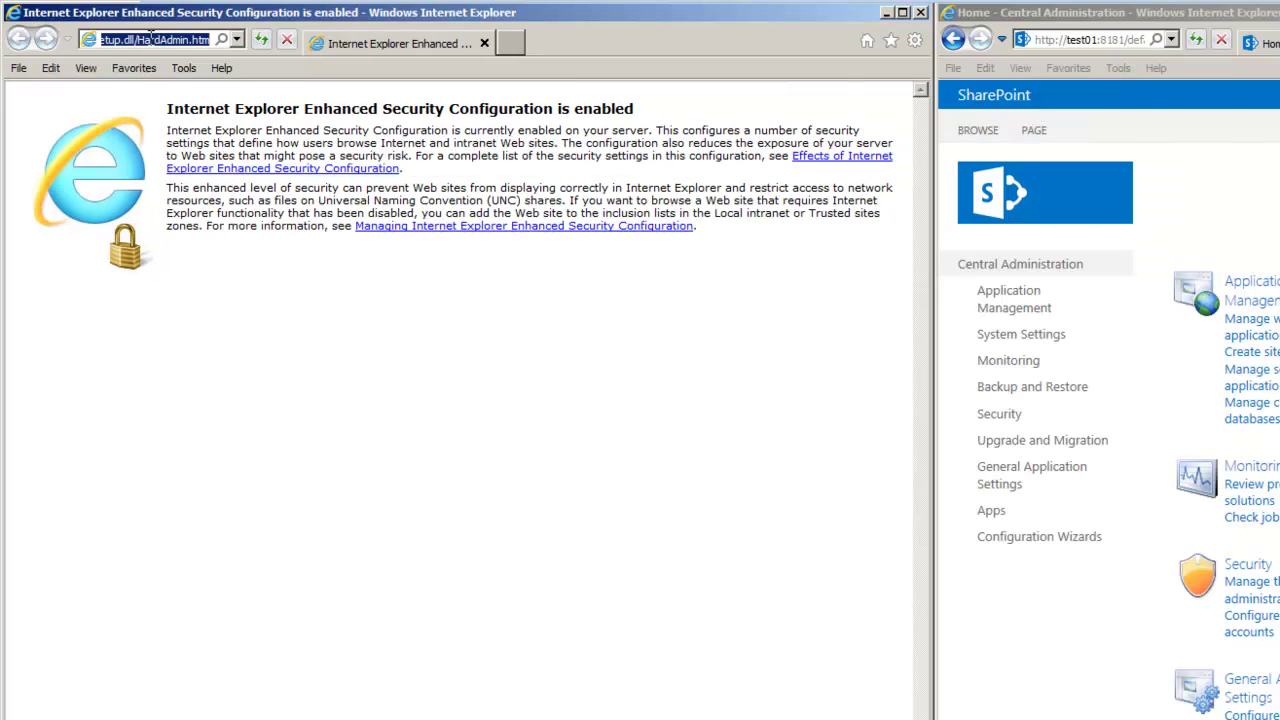
pyautogui.write('test01:8181/')
pyautogui.press('Return')
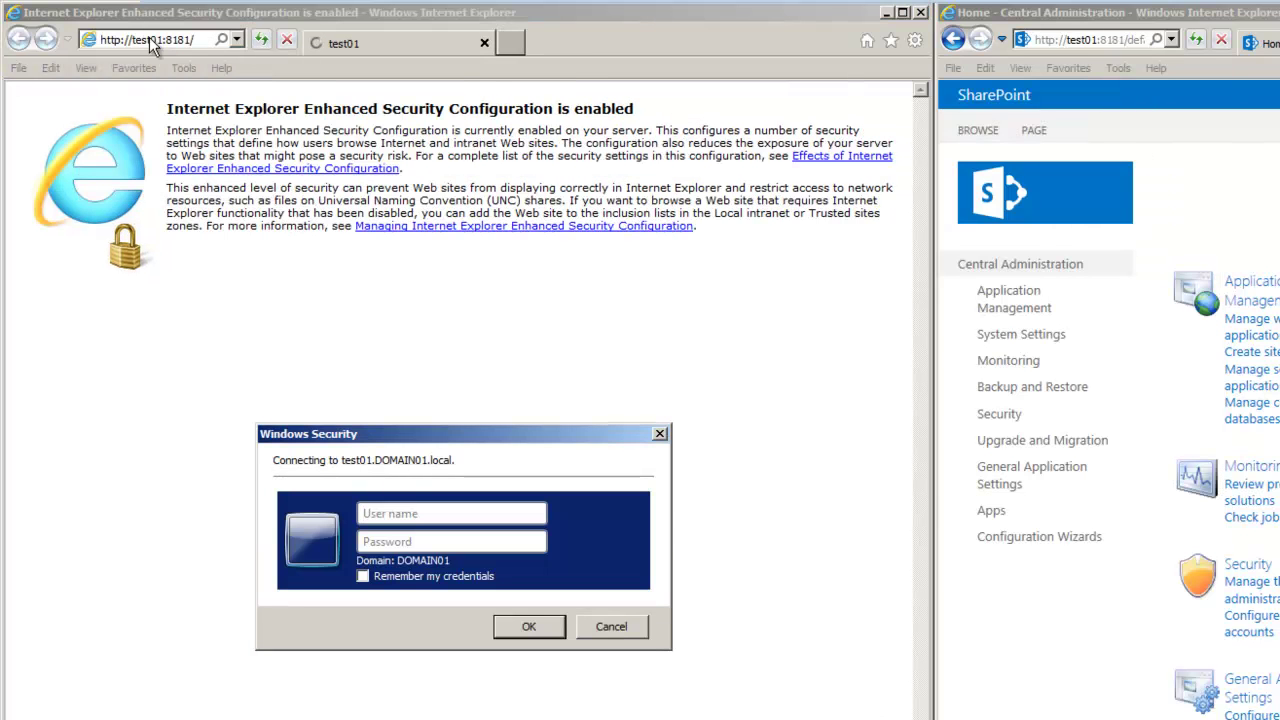
# - Sign in to the elevated window with the administrator user name and password
pyautogui.write('sp')
pyautogui.write('dmin')
pyautogui.press('Tab')
pyautogui.write('pass@word1')
pyautogui.press('Return')
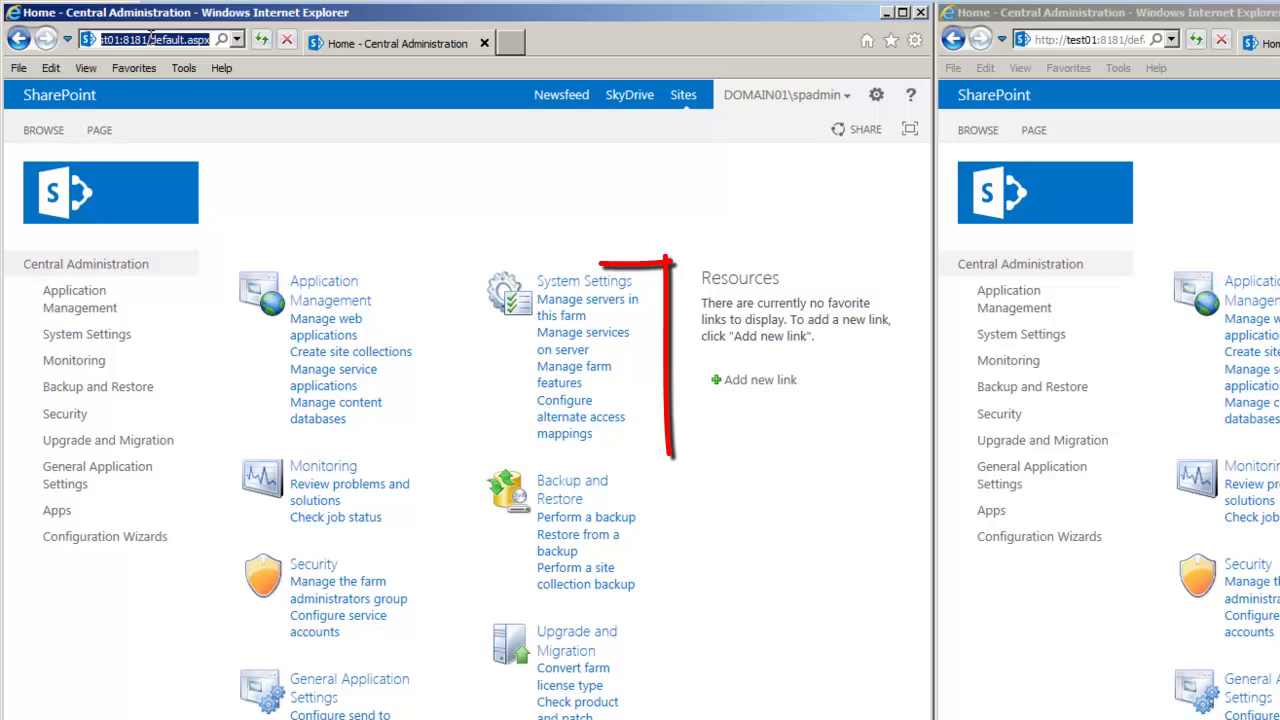